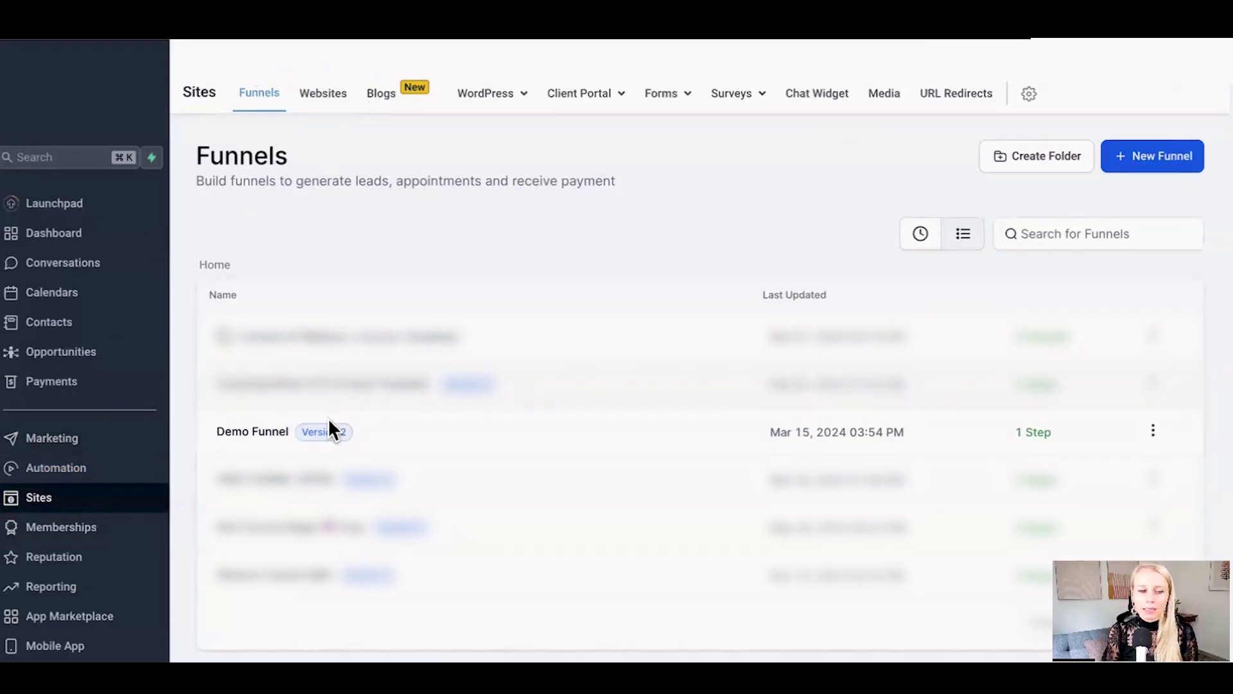
# Step: Open Demo Page 1 of the Demo Funnel in the page editor and show its SEO Meta Data
pyautogui.click(246, 432)
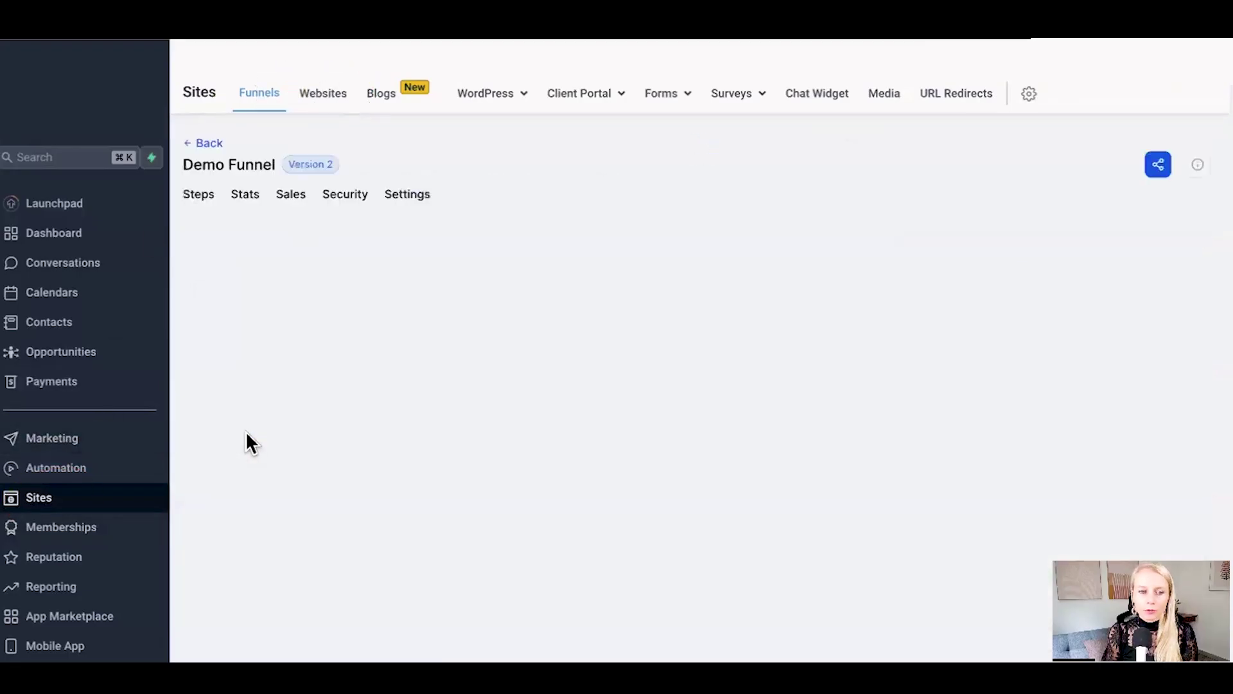
pyautogui.click(521, 592)
pyautogui.click(527, 551)
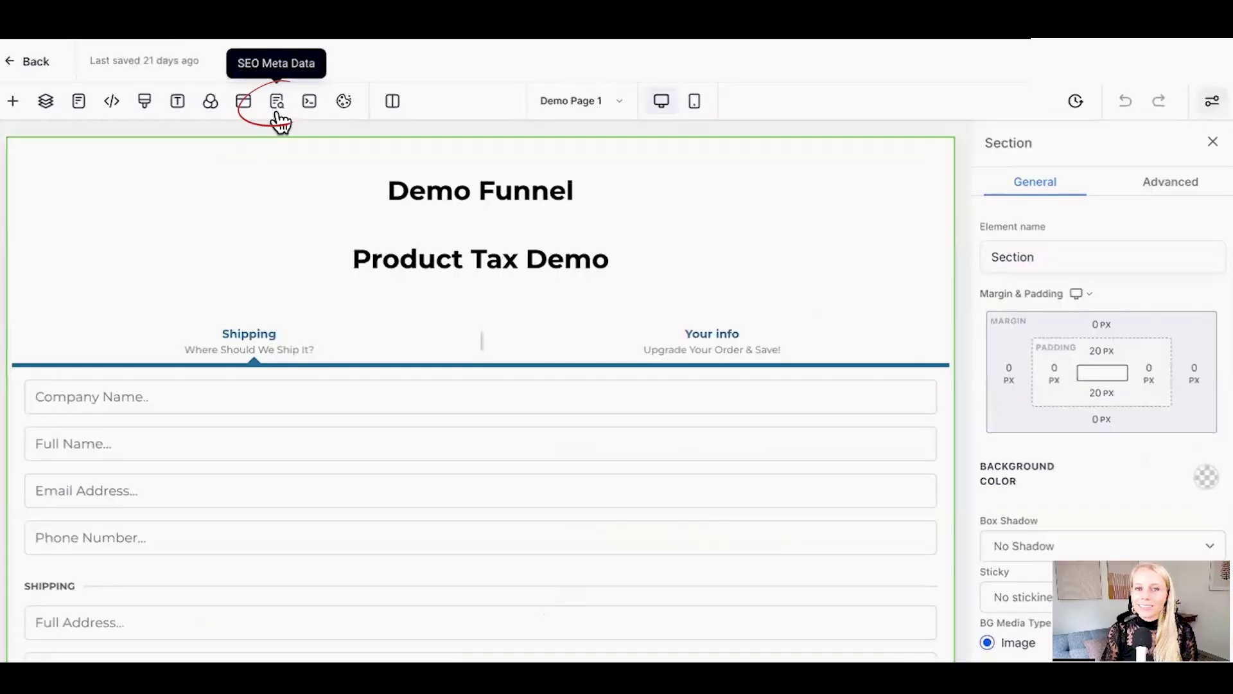
pyautogui.click(277, 104)
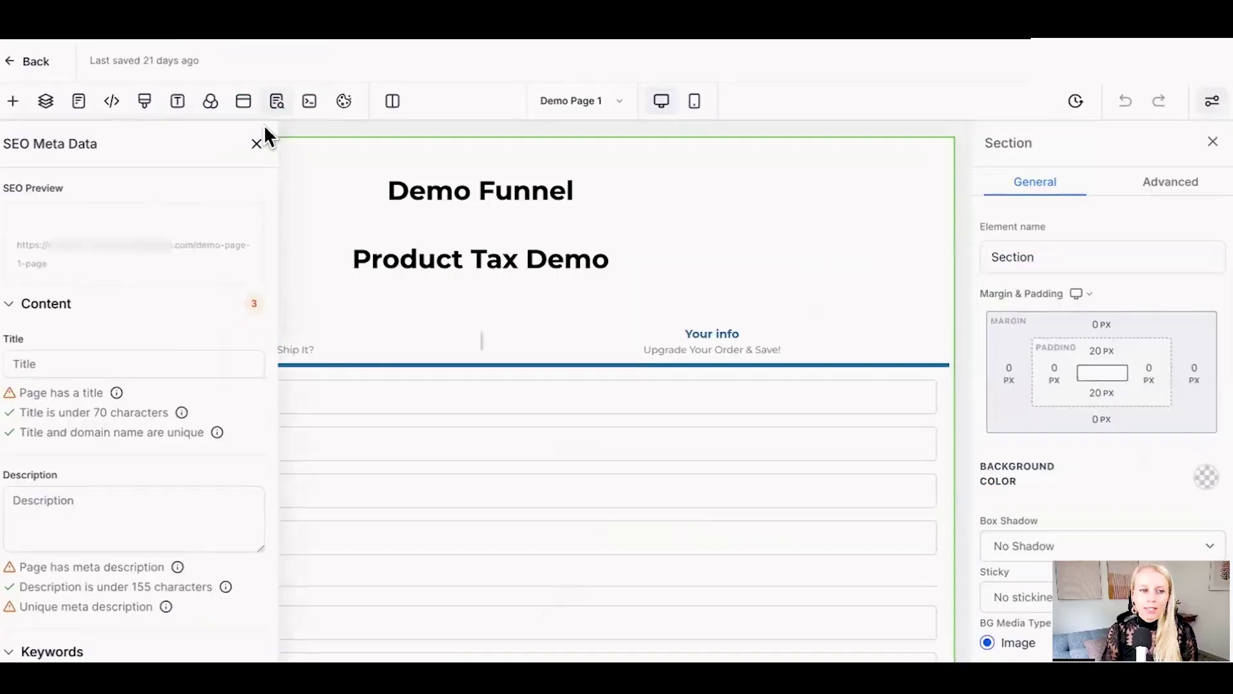
# Step: Inspect the SEO preview, the page's web address and the Content section's Title field
pyautogui.click(5, 507)
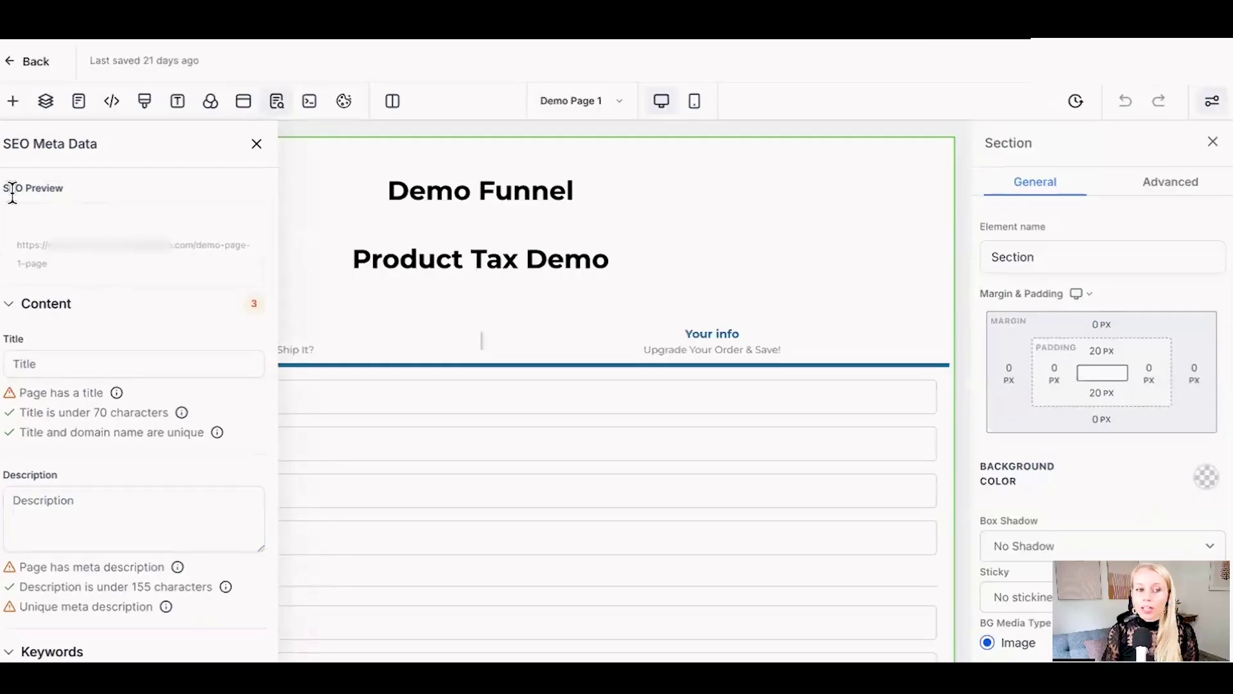
pyautogui.moveTo(4, 188); pyautogui.dragTo(57, 190)
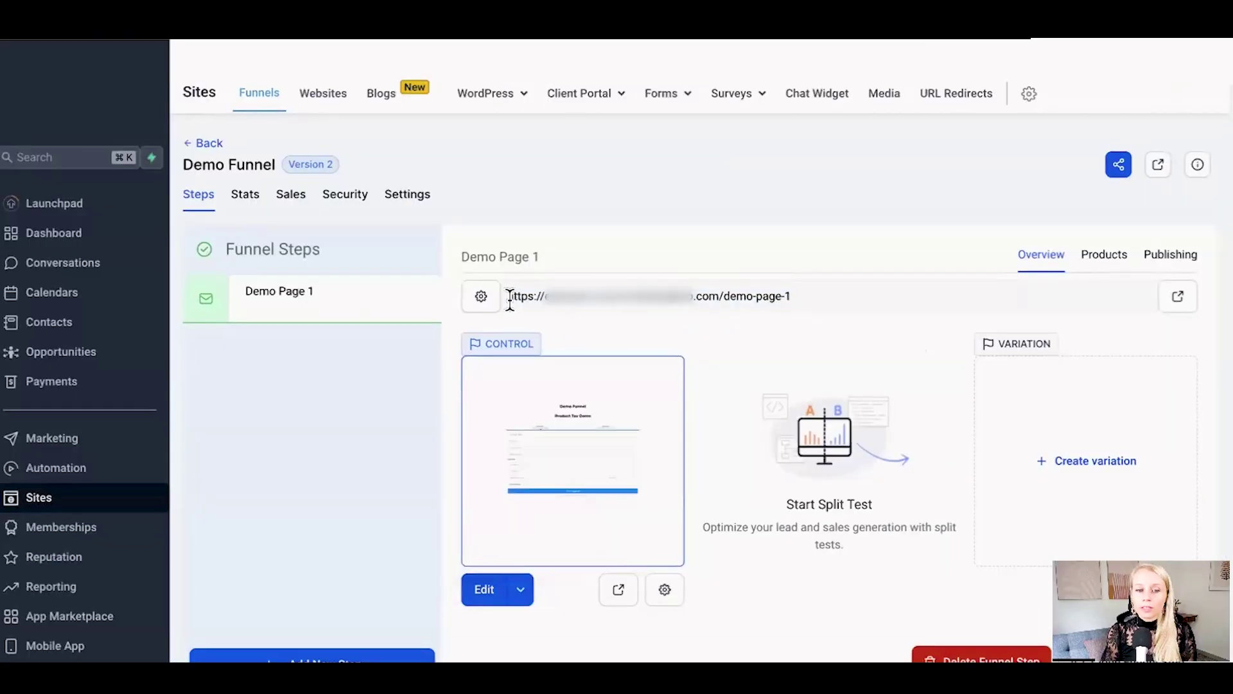
pyautogui.moveTo(510, 295); pyautogui.dragTo(787, 297)
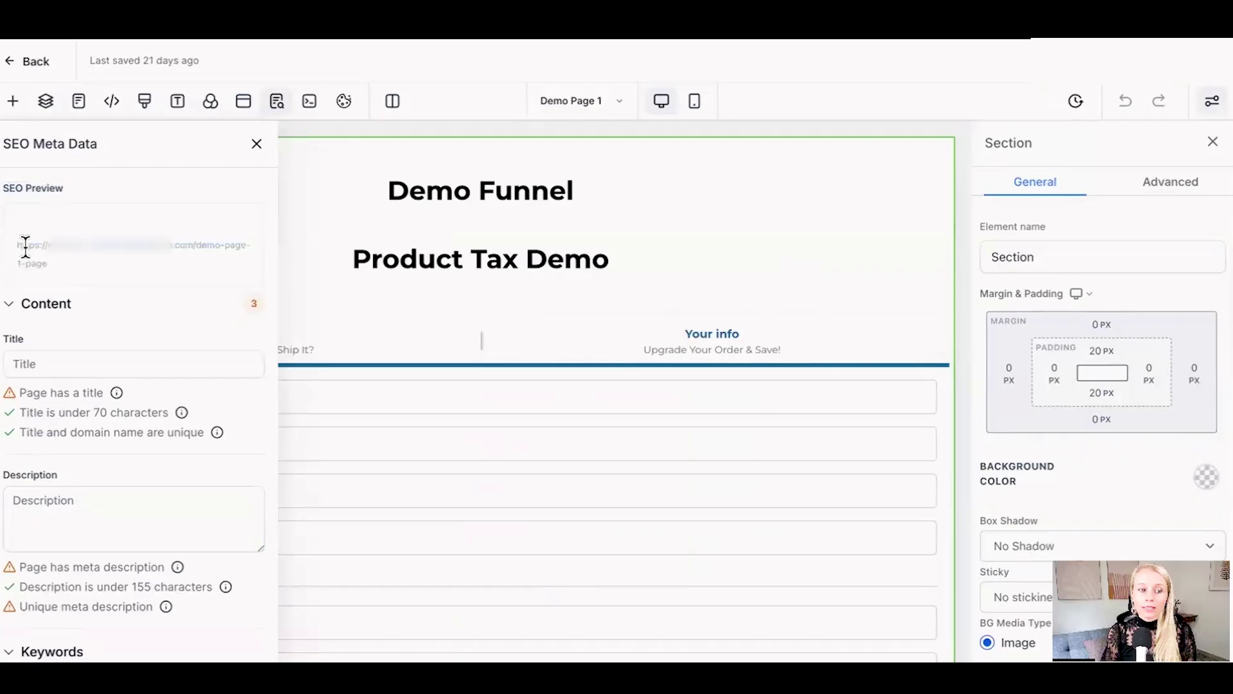
pyautogui.moveTo(25, 246); pyautogui.dragTo(64, 261)
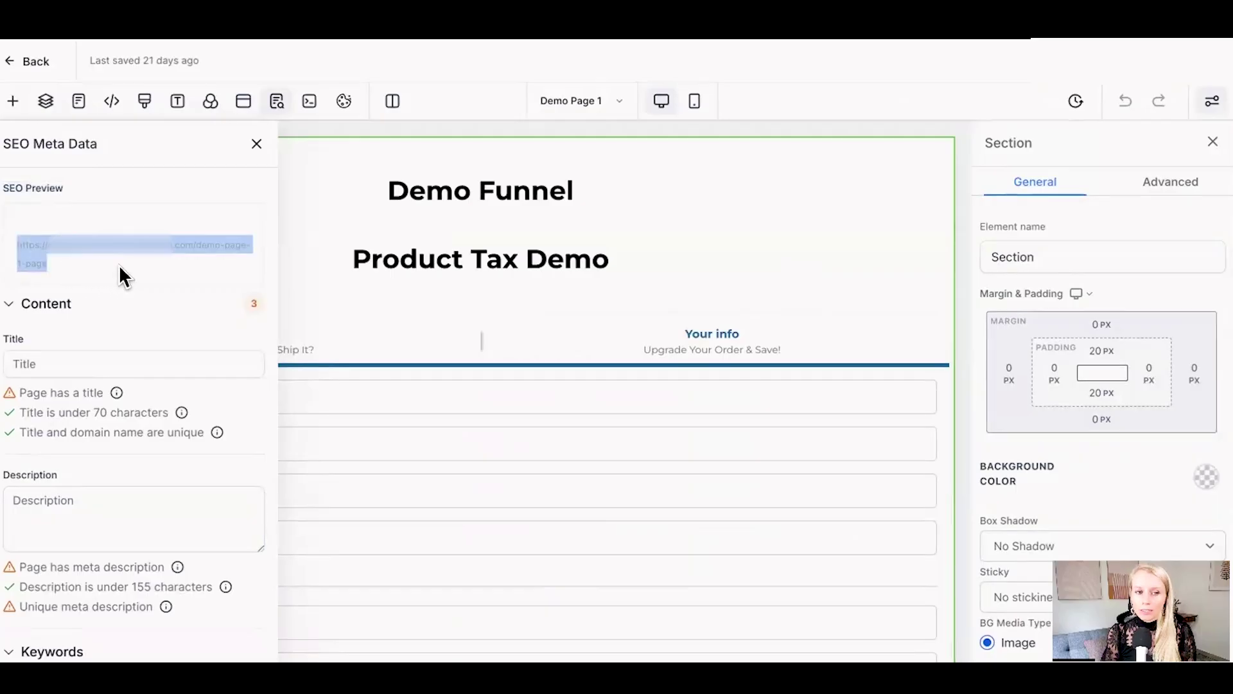
pyautogui.click(49, 296)
pyautogui.click(25, 314)
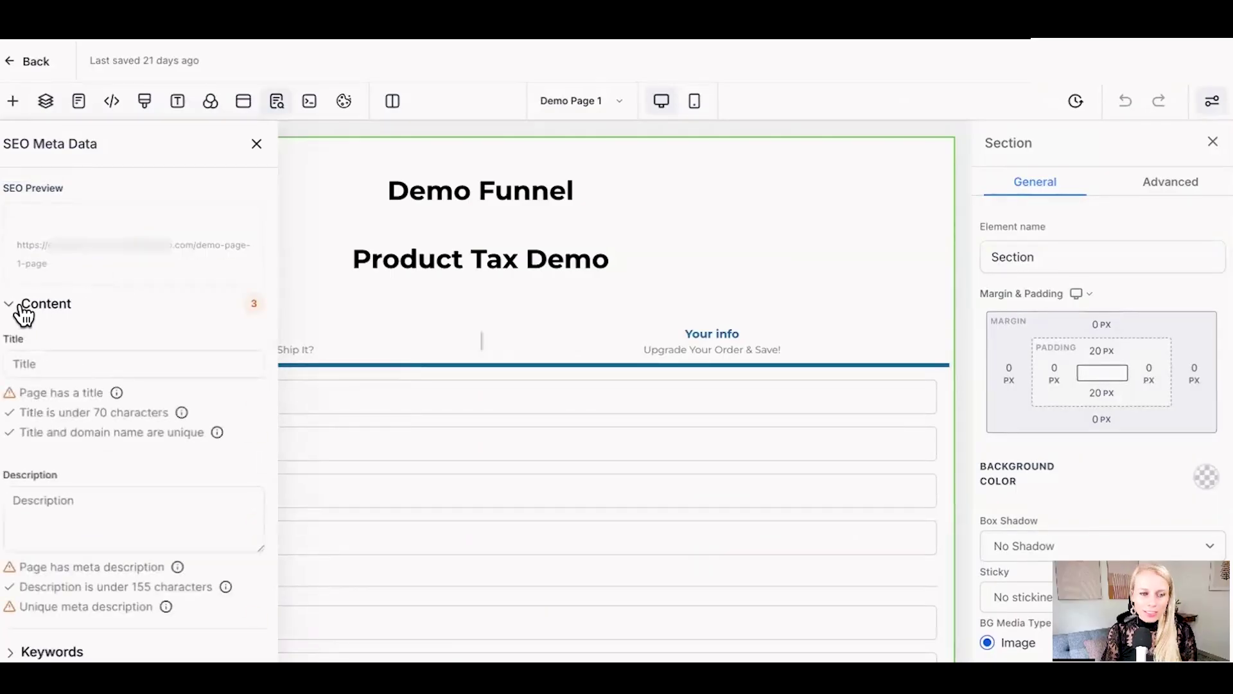
pyautogui.moveTo(24, 313); pyautogui.dragTo(109, 343)
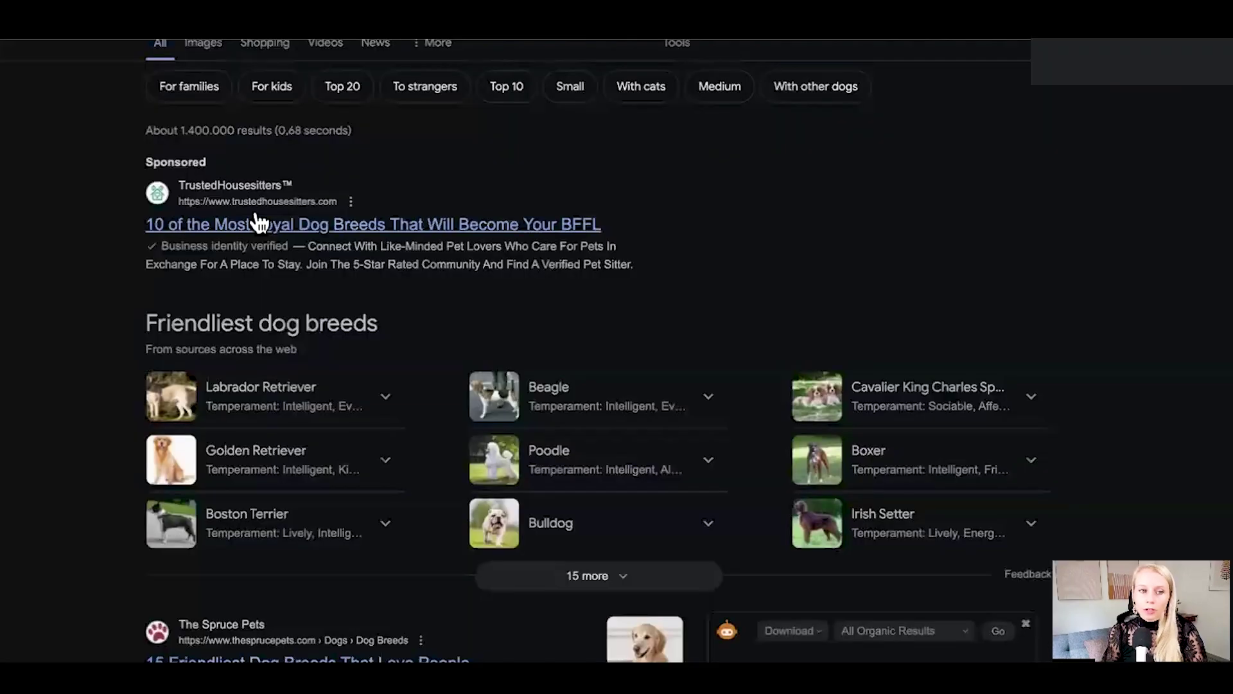
# Step: Copy The Spruce Pets result title '15 Friendliest Dog Breeds That Love People' from Google
pyautogui.scroll(2, 257, 220)
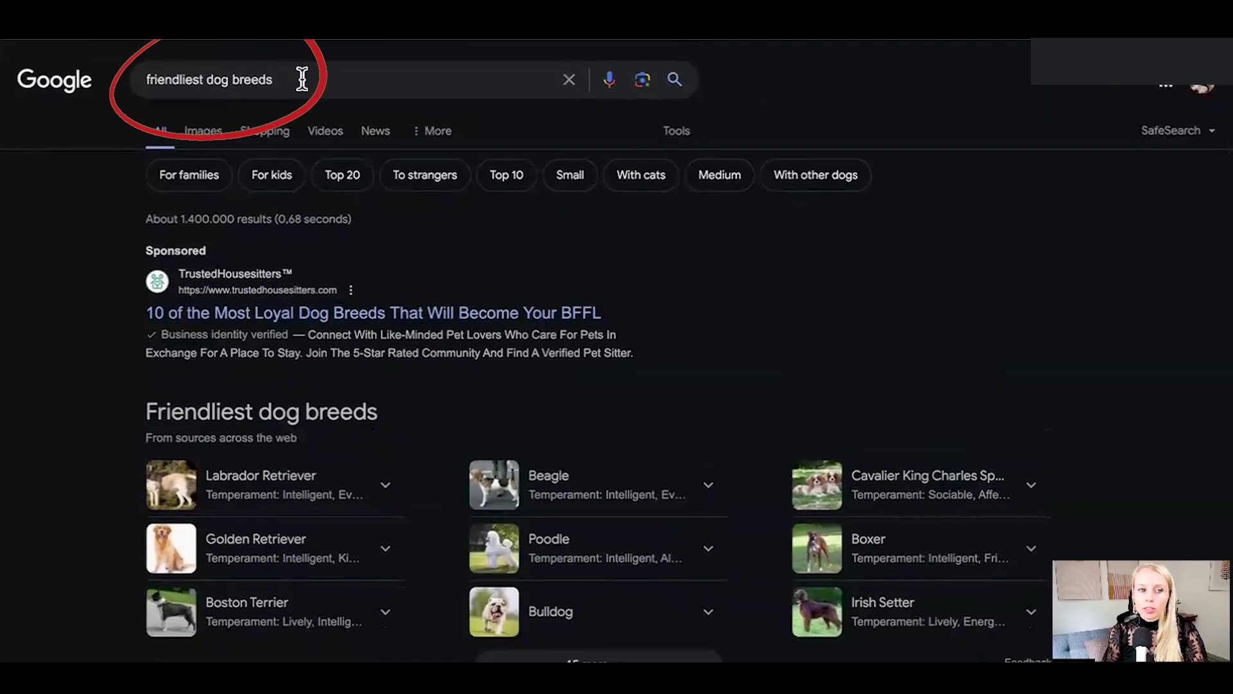
pyautogui.moveTo(302, 78); pyautogui.dragTo(146, 78)
pyautogui.scroll(-3, 71, 359)
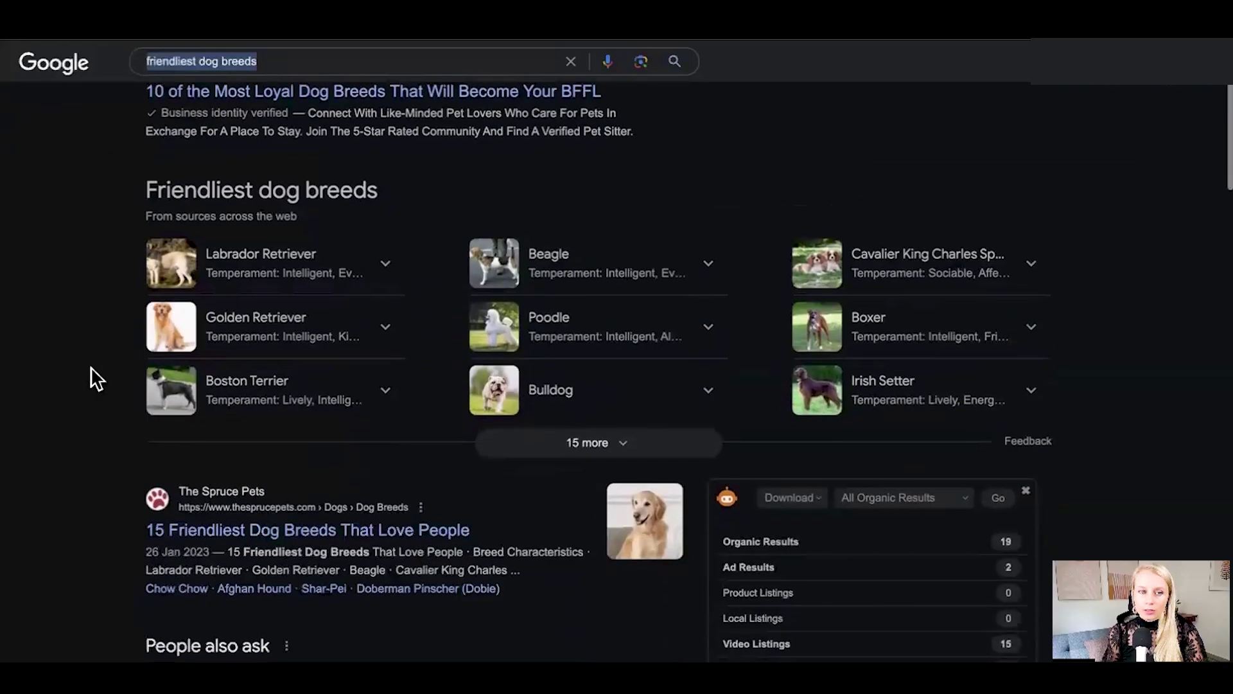
pyautogui.scroll(-5, 71, 398)
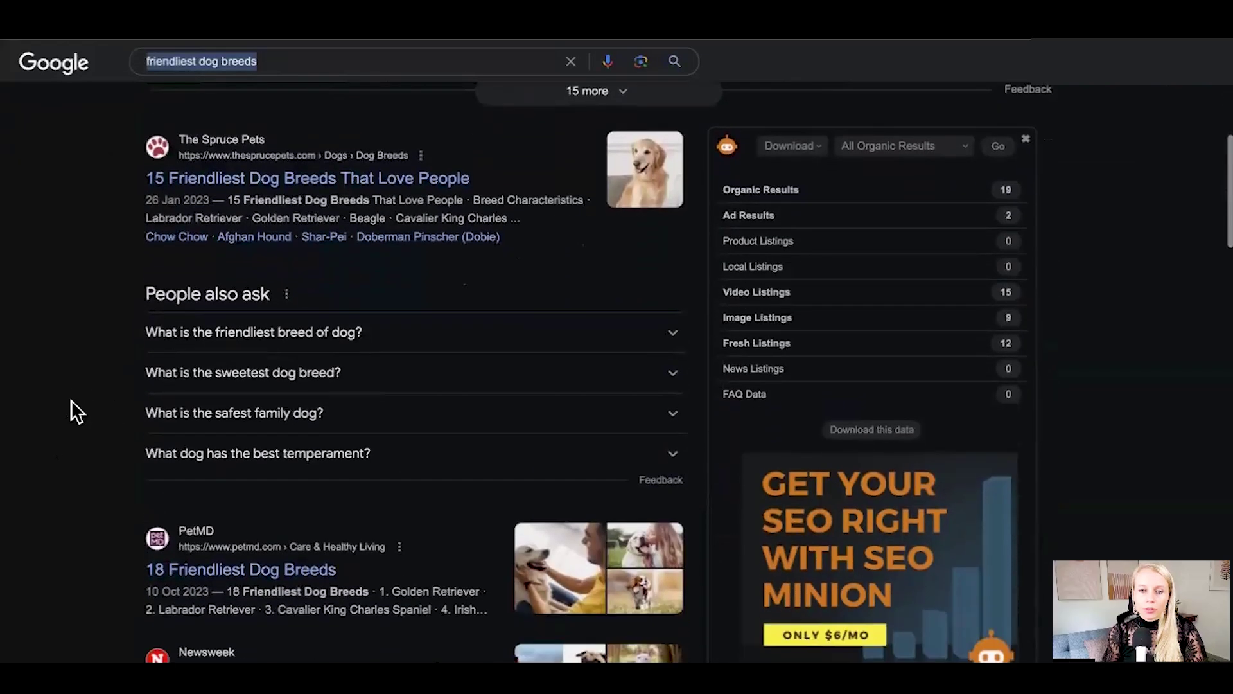
pyautogui.moveTo(144, 179); pyautogui.dragTo(467, 179)
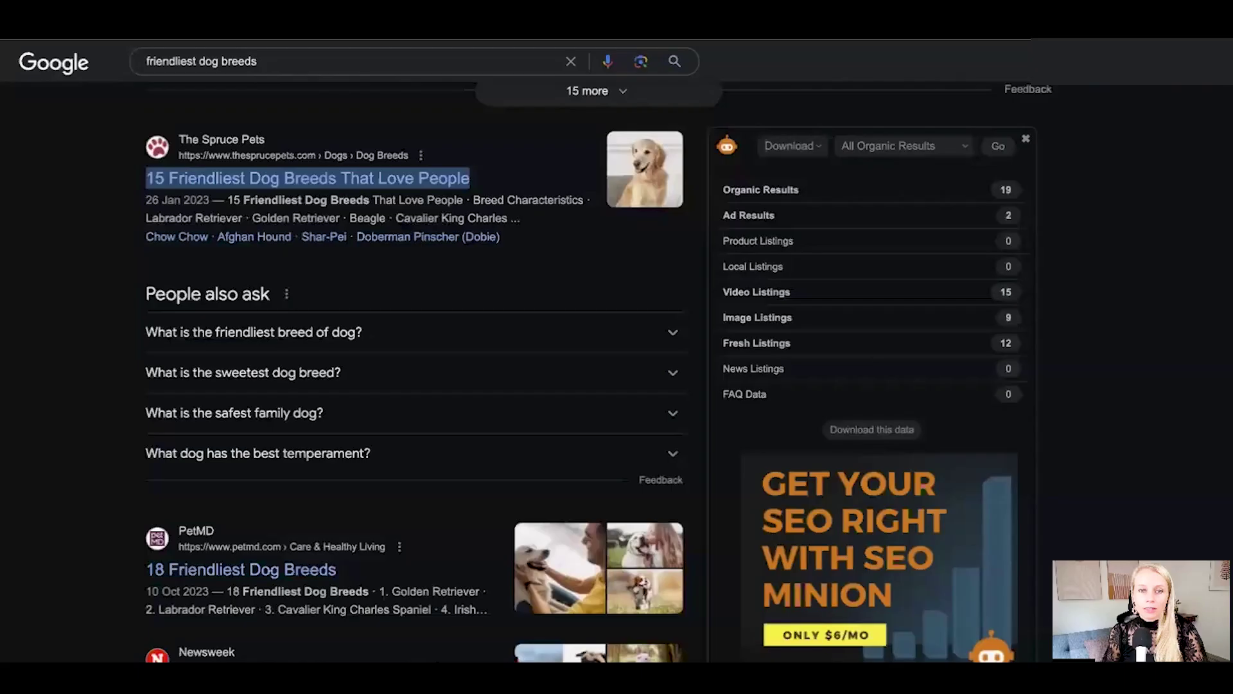
pyautogui.moveTo(136, 180); pyautogui.dragTo(468, 175)
pyautogui.hotkey('ctrl', 'c')
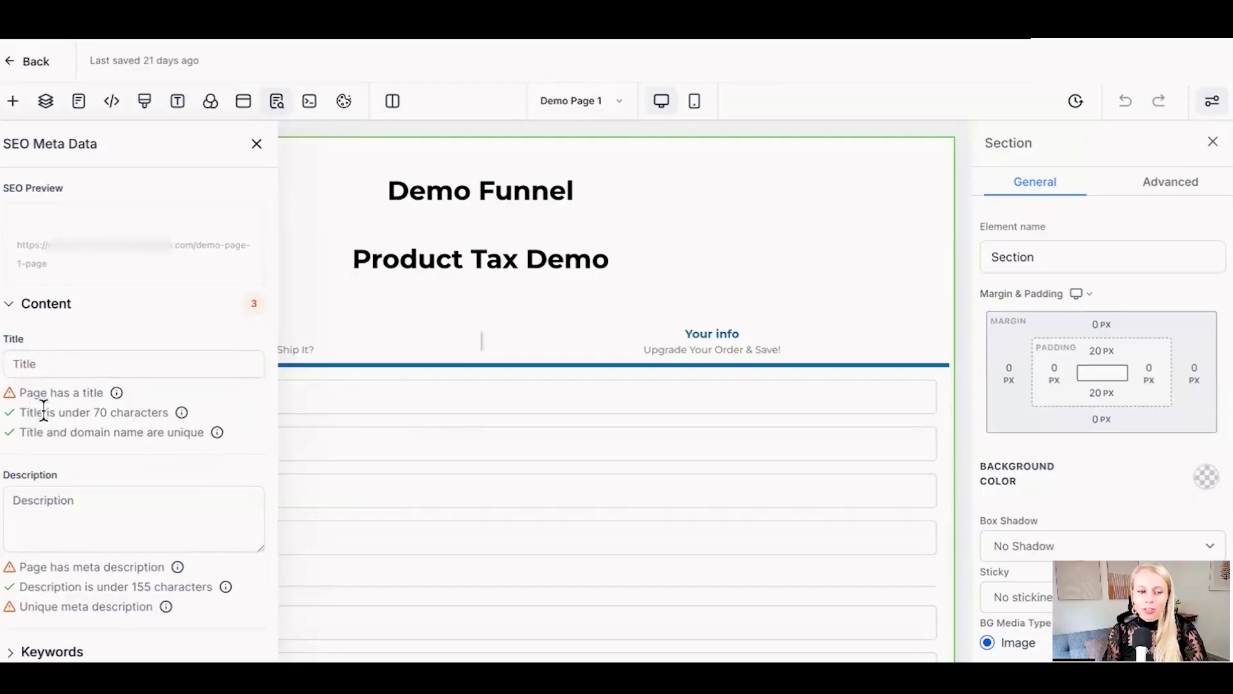
# Step: Review the 'Page has a title' and title length checks in the SEO panel
pyautogui.moveTo(20, 393); pyautogui.dragTo(103, 391)
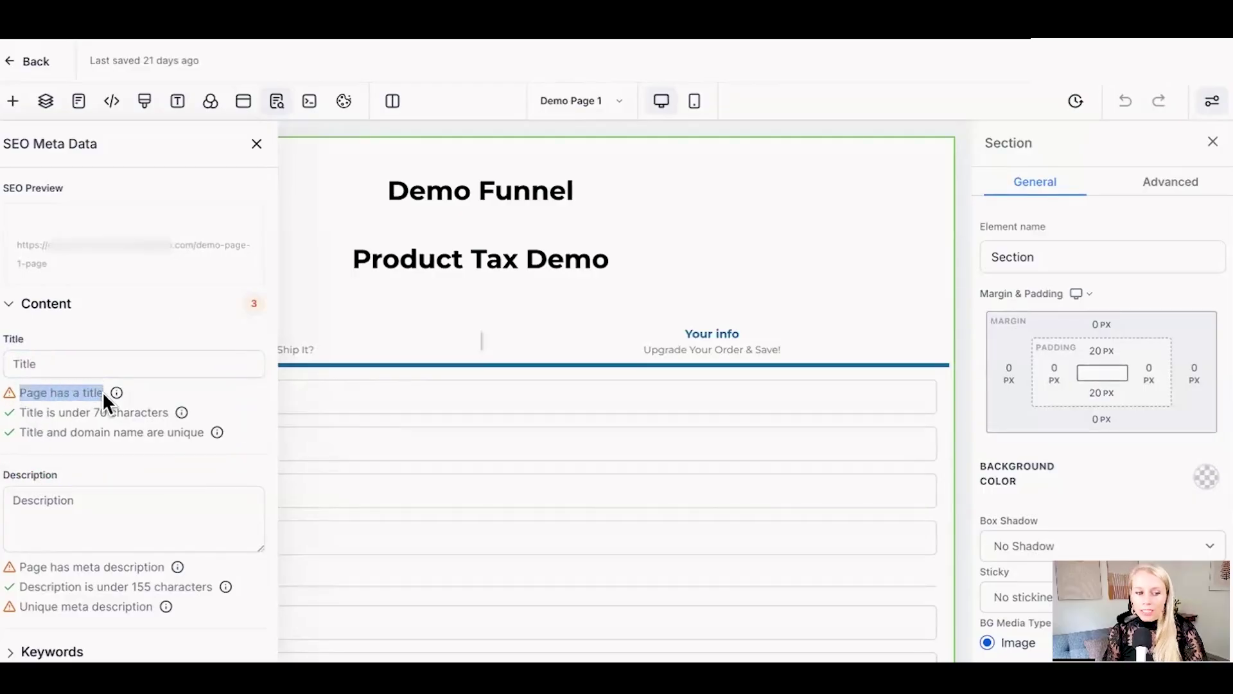
pyautogui.moveTo(113, 389)
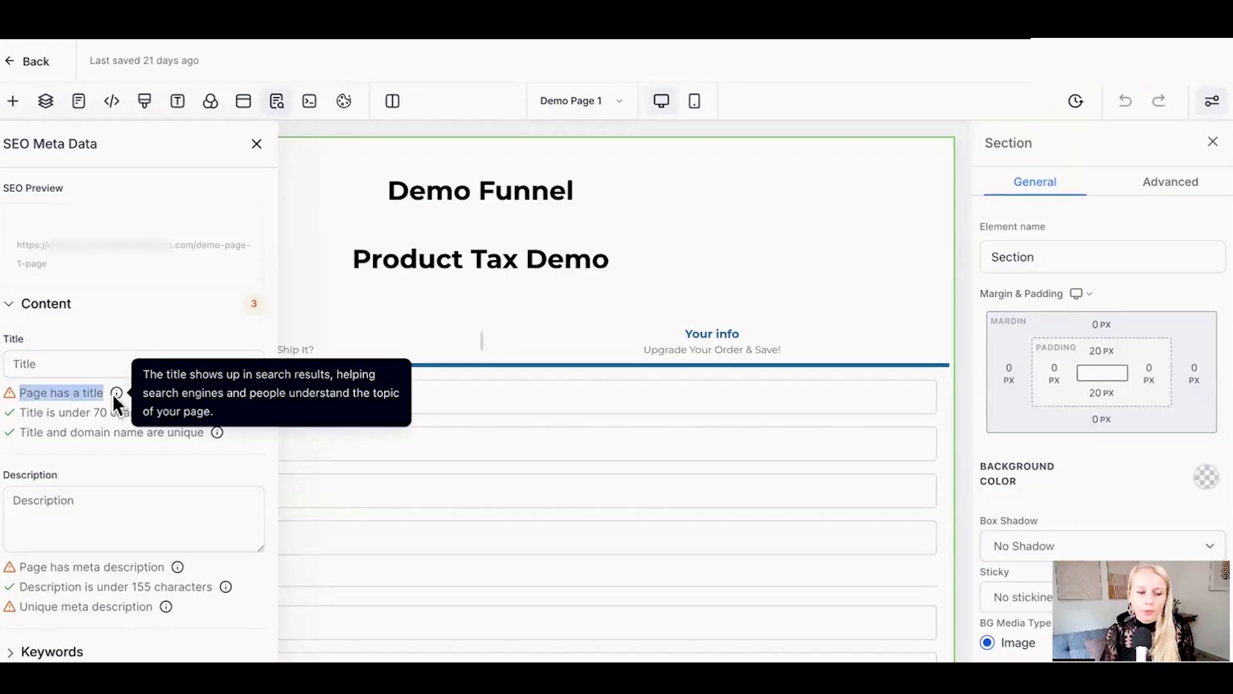
pyautogui.click(113, 393)
pyautogui.moveTo(22, 412); pyautogui.dragTo(162, 412)
pyautogui.click(111, 363)
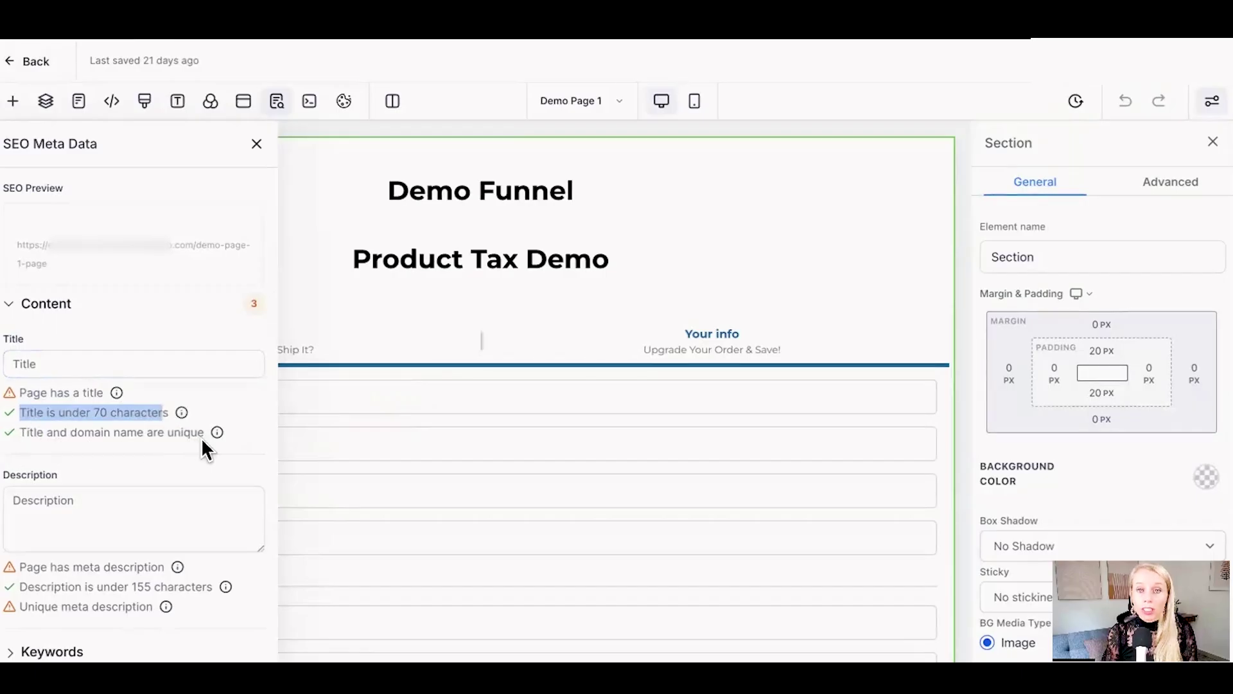
# Step: Paste '15 Friendliest Dog Breeds That Love People' into the Title field, removing the duplicate paste
pyautogui.click(67, 365)
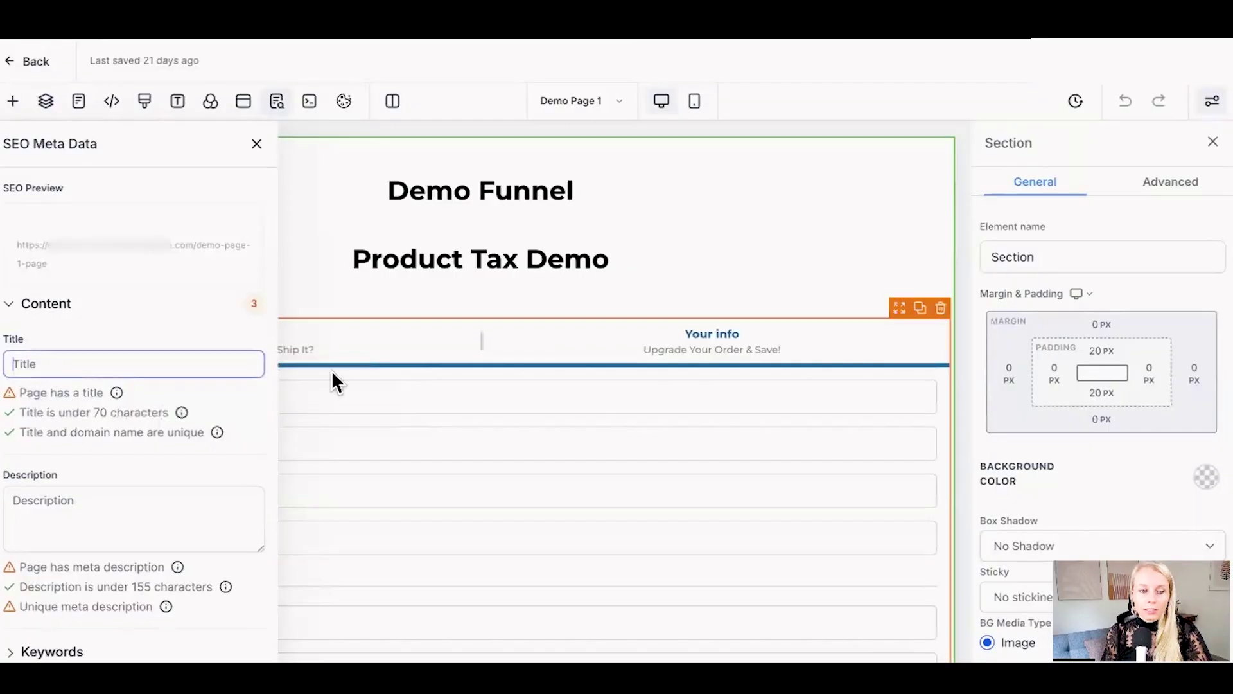
pyautogui.hotkey('ctrl', 'v')
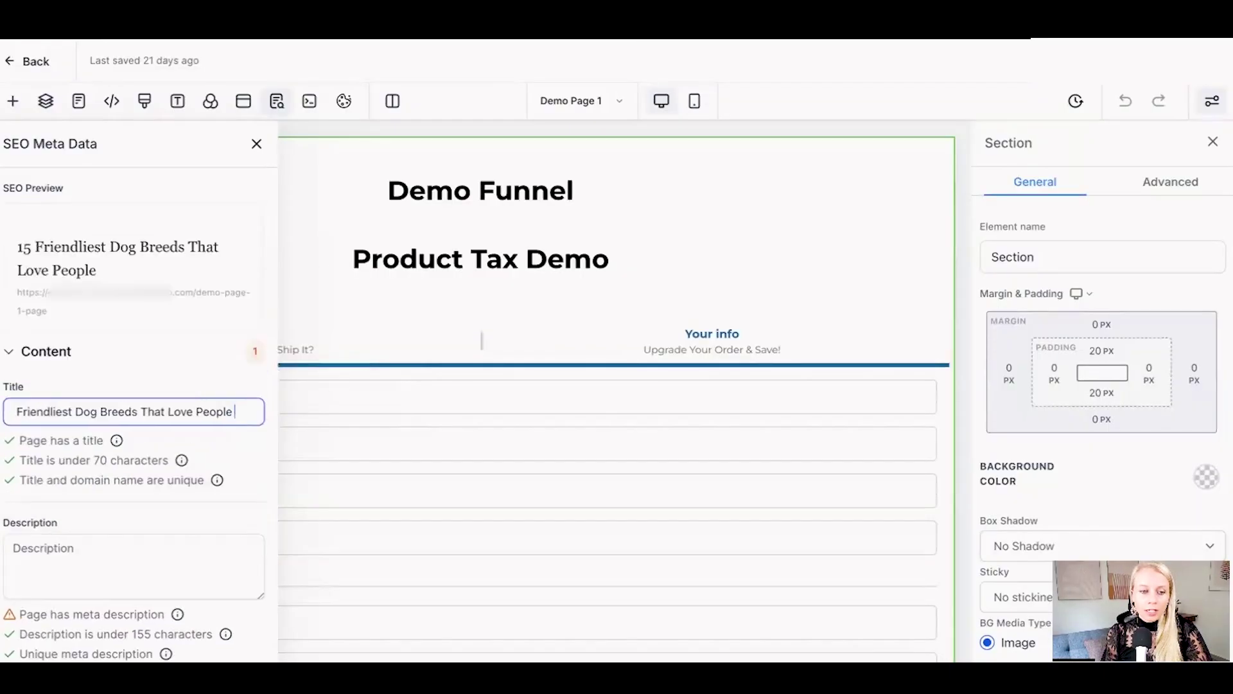
pyautogui.hotkey('ctrl', 'v')
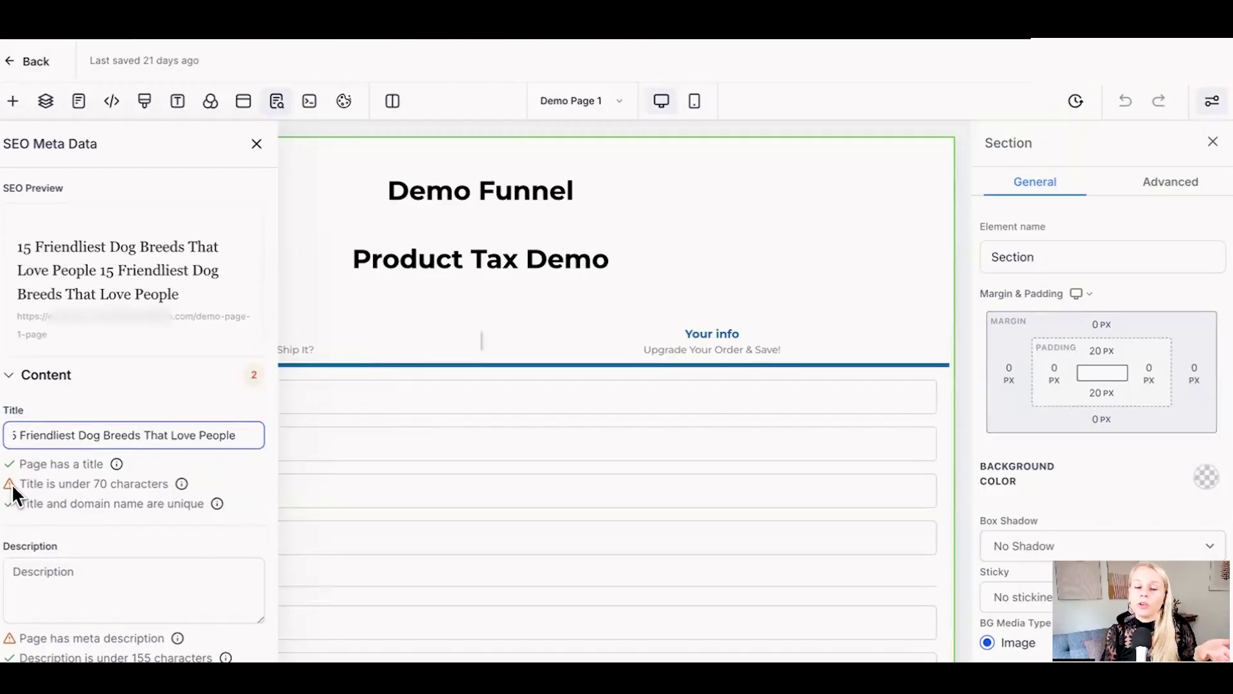
pyautogui.hotkey('ctrl', 'z')
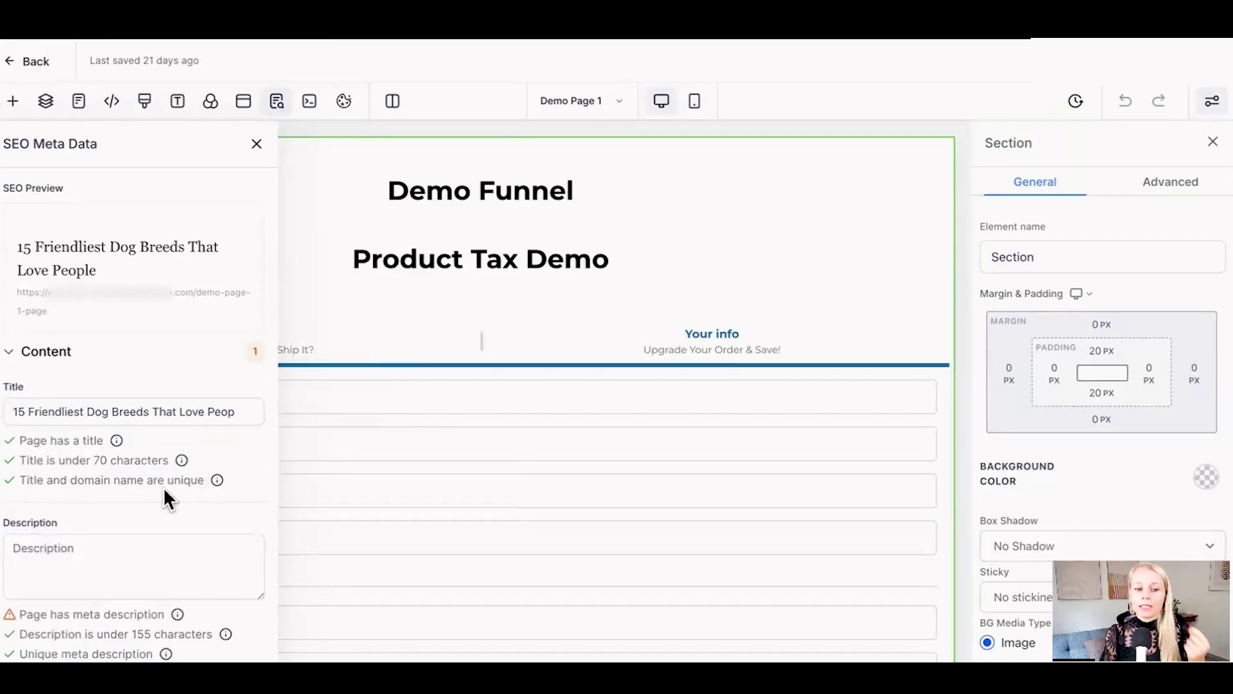
pyautogui.click(119, 412)
pyautogui.hotkey('ctrl', 'a')
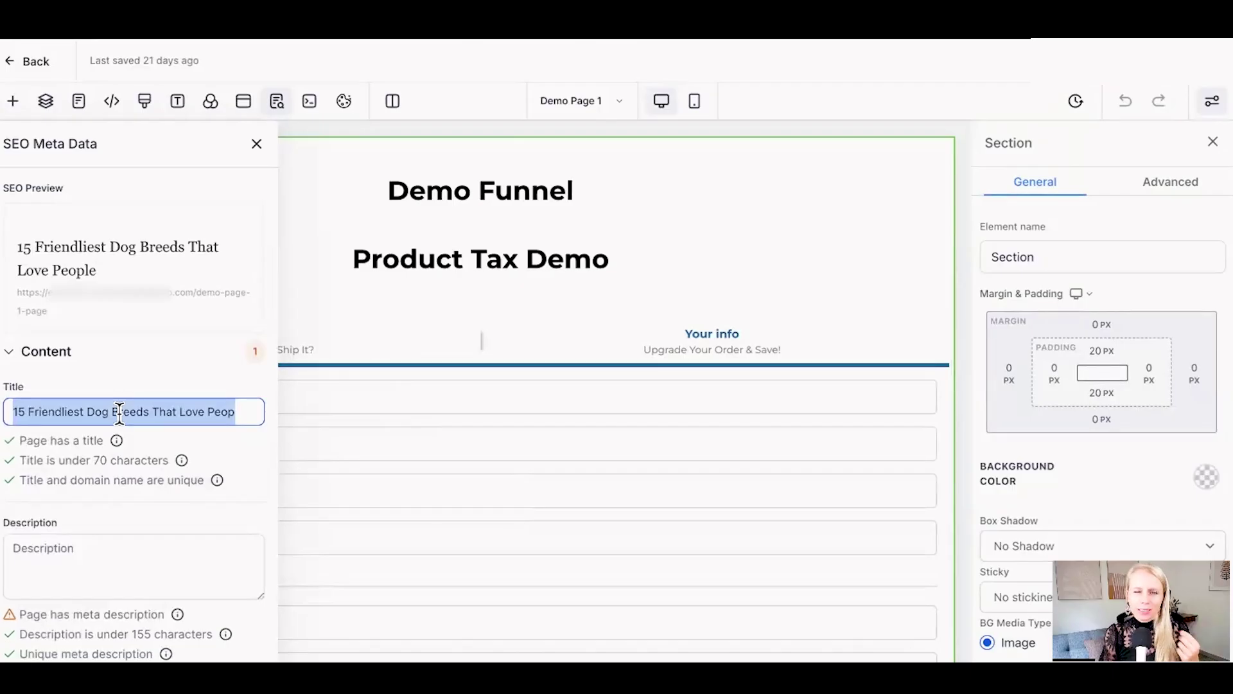
pyautogui.scroll(-3, 96, 418)
pyautogui.click(71, 426)
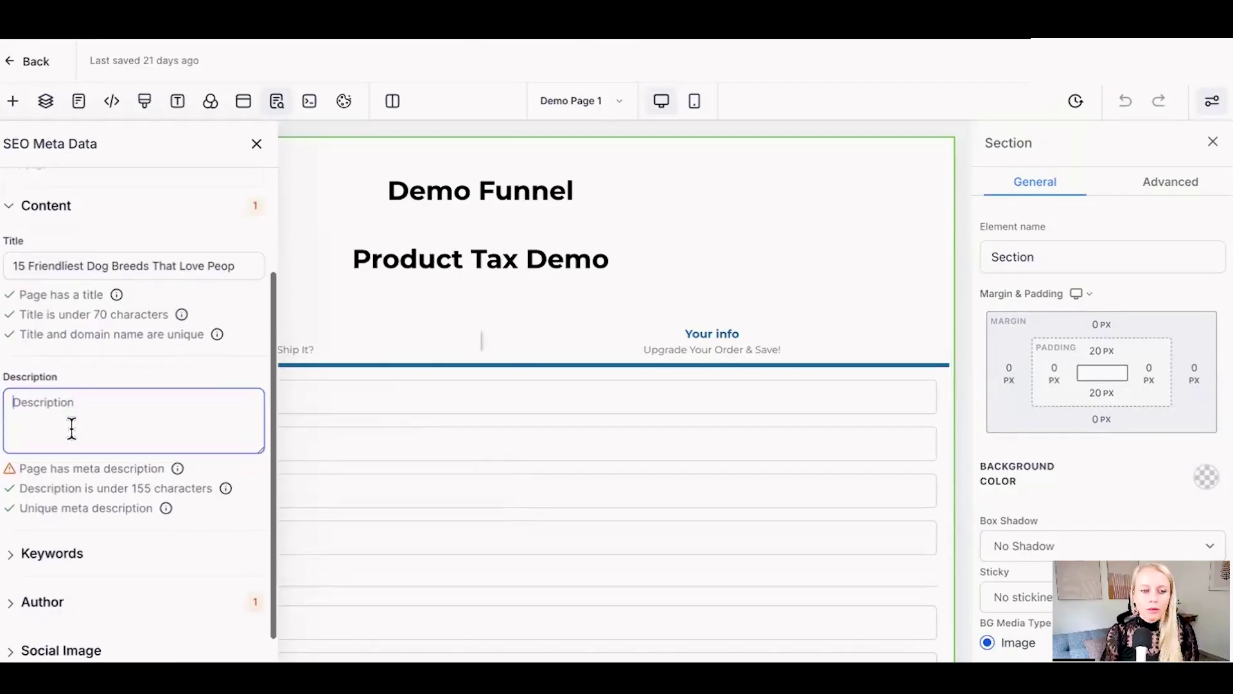
pyautogui.moveTo(3, 350); pyautogui.dragTo(57, 353)
# Step: Select and copy the pumpkin.care snippet about the friendliest dog breeds from the Google results
pyautogui.click(65, 379)
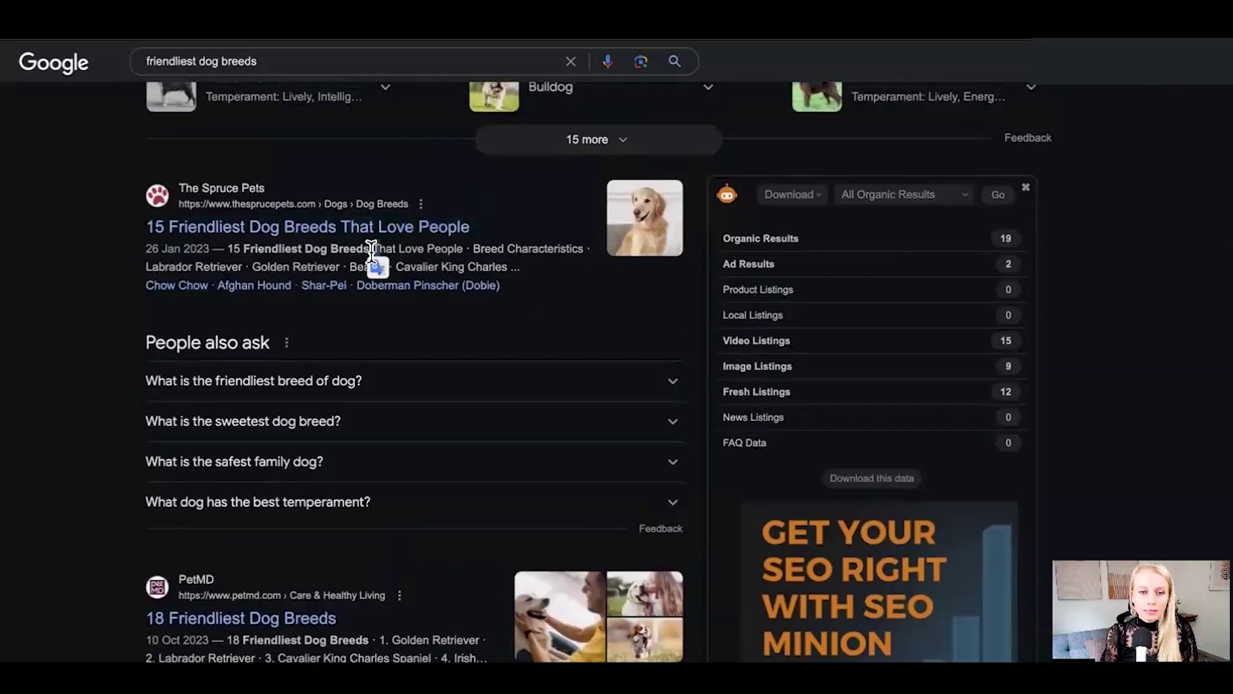
pyautogui.moveTo(372, 249); pyautogui.dragTo(522, 269)
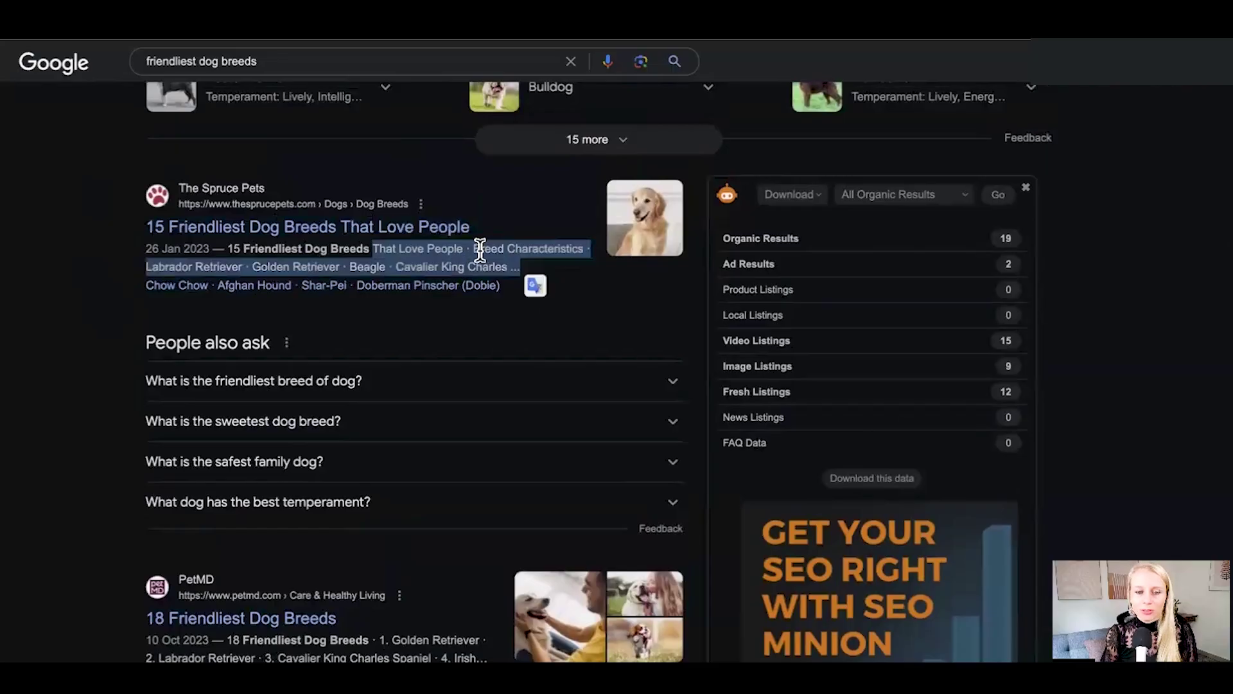
pyautogui.moveTo(474, 248); pyautogui.dragTo(536, 264)
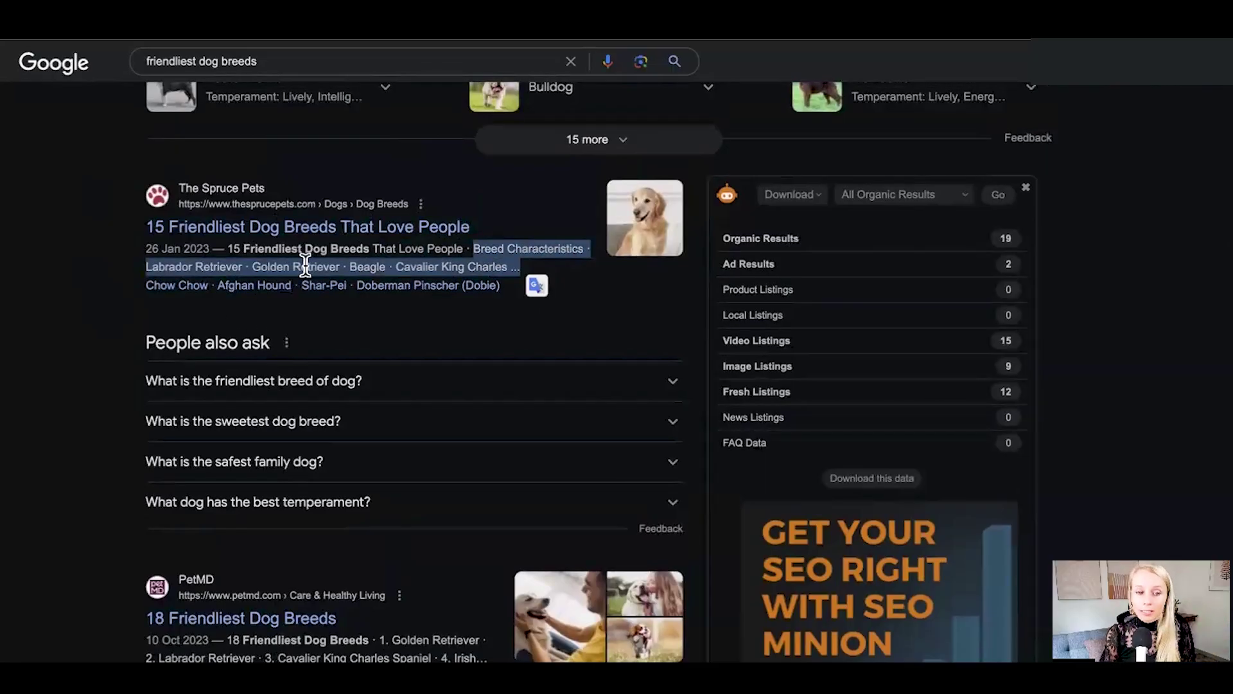
pyautogui.scroll(-9, 289, 385)
pyautogui.scroll(-15, 379, 488)
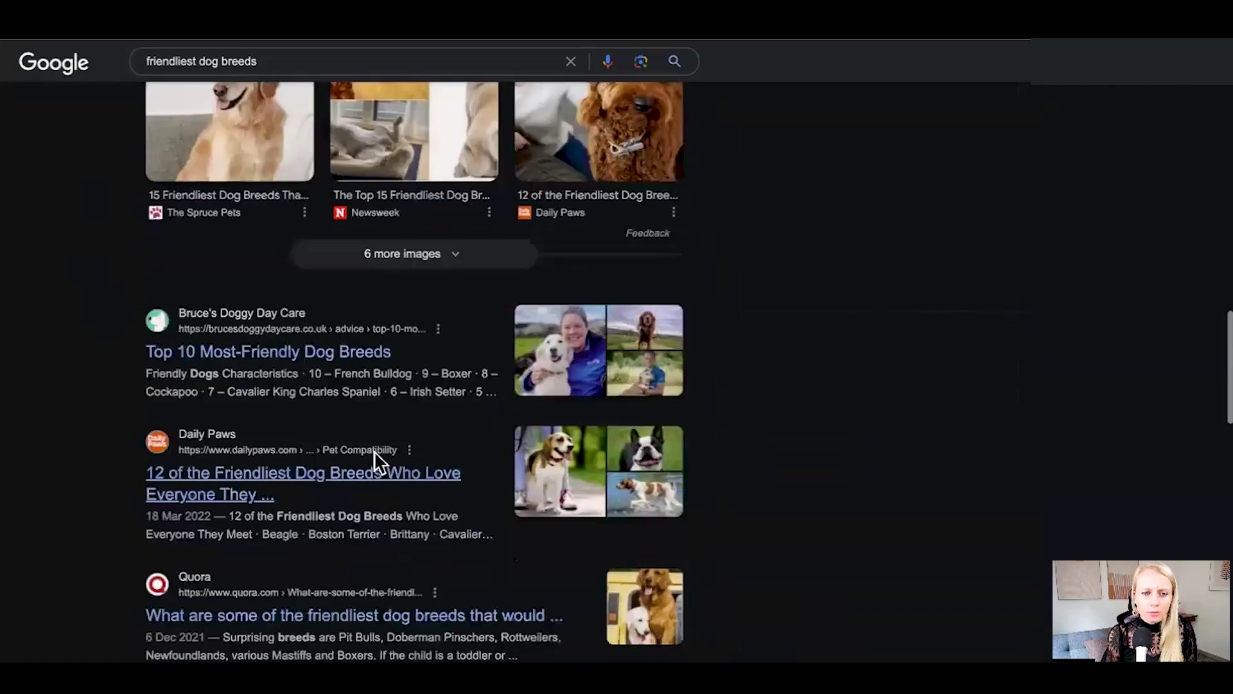
pyautogui.moveTo(147, 426); pyautogui.dragTo(483, 448)
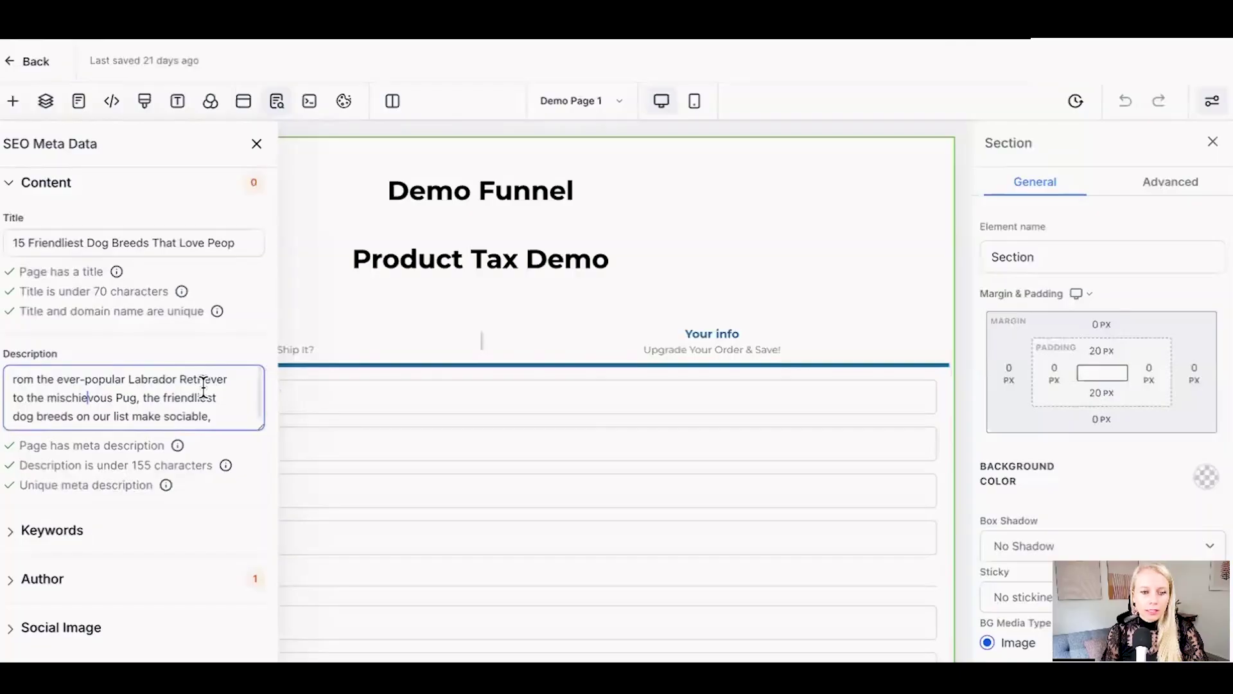
# Step: Read the description check tips for the pasted Labrador Retriever to Pug snippet
pyautogui.scroll(-1, 206, 386)
pyautogui.scroll(1, 154, 411)
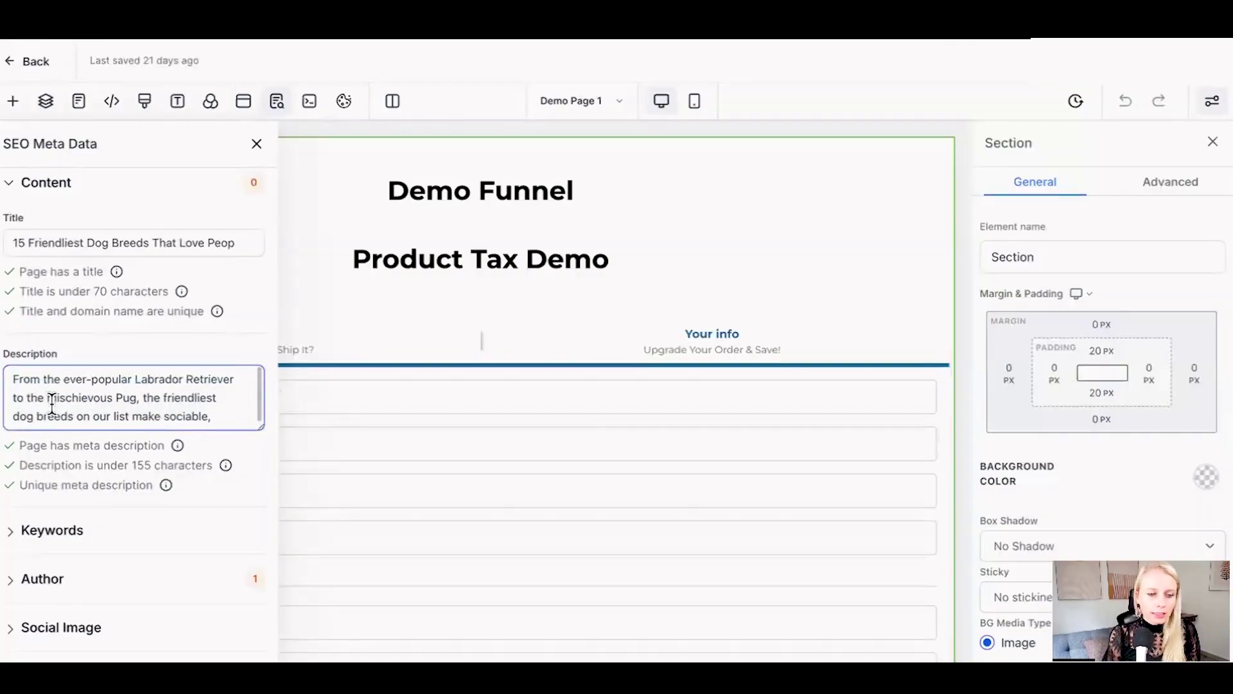
pyautogui.moveTo(173, 448)
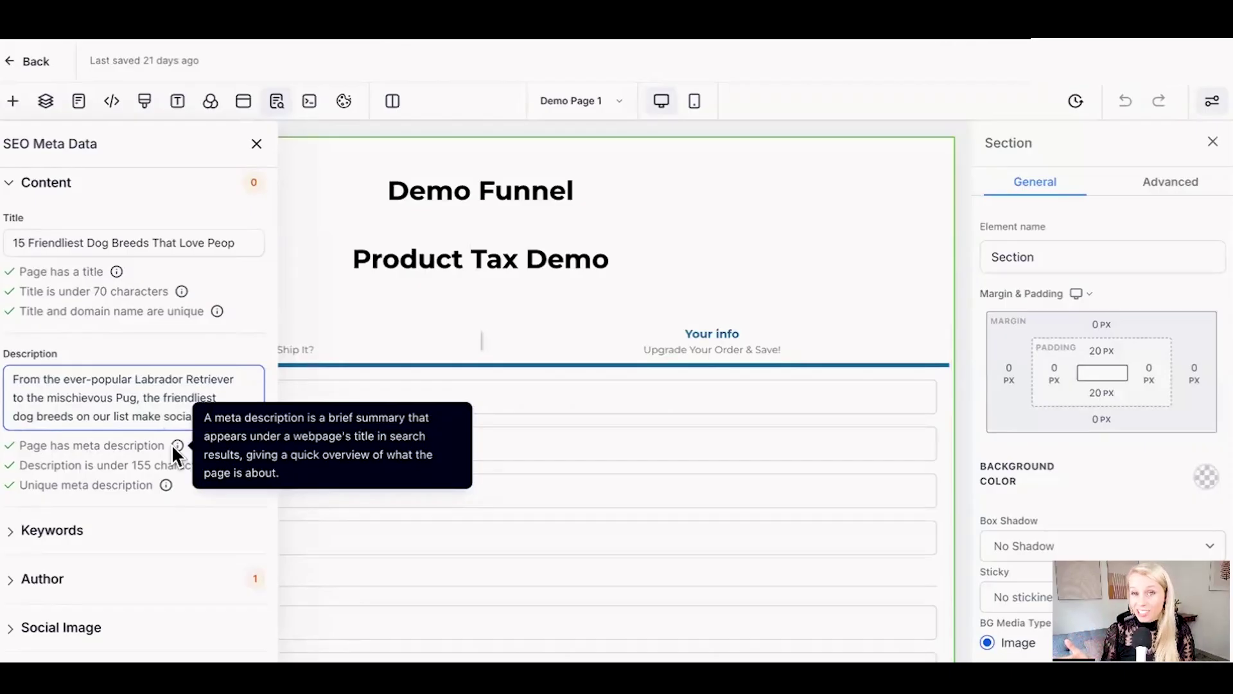
pyautogui.moveTo(225, 465)
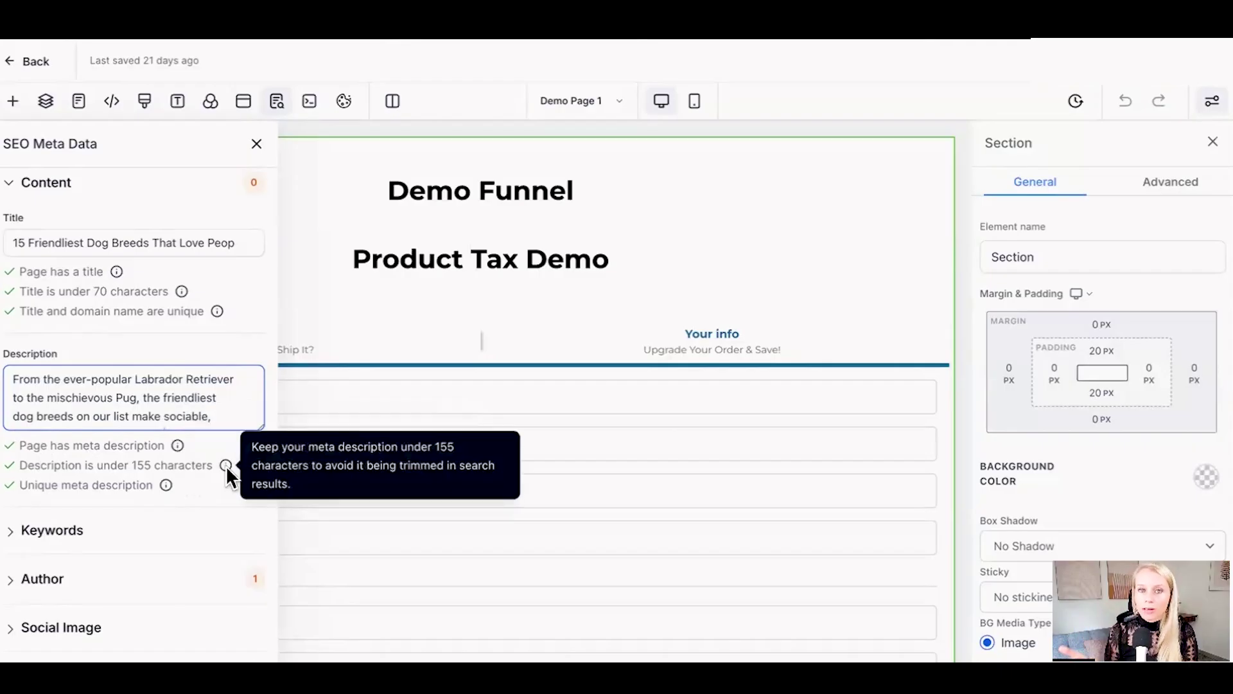
pyautogui.moveTo(164, 484)
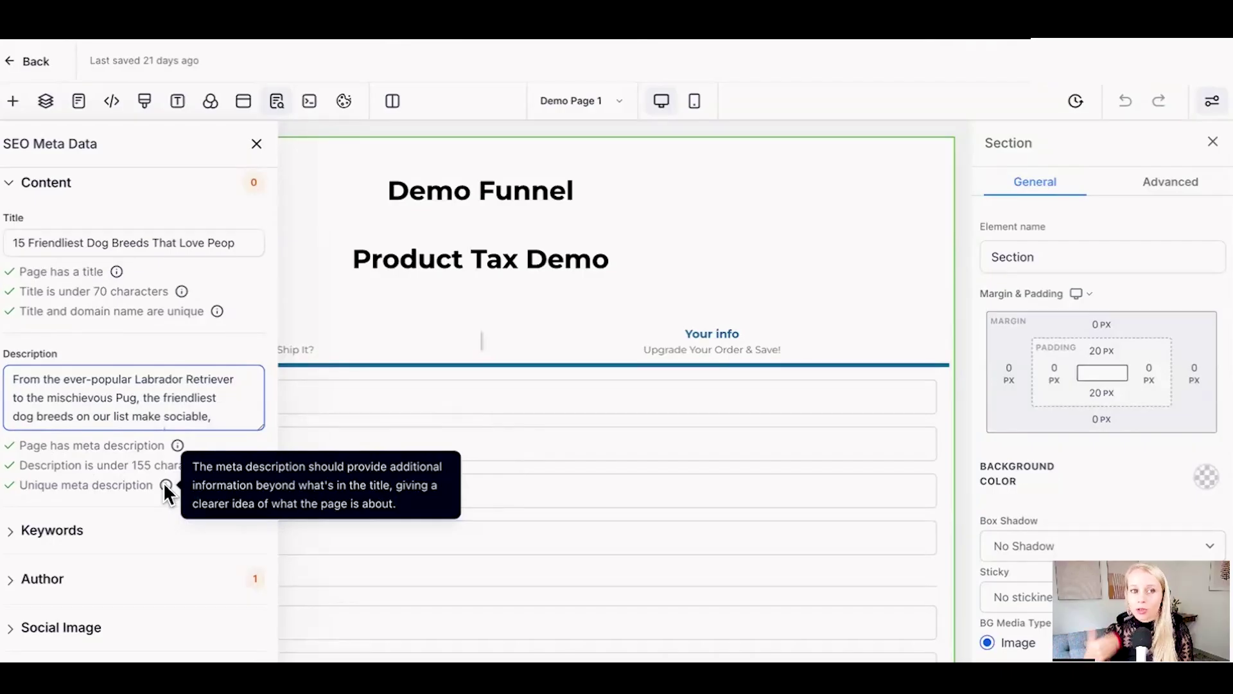
pyautogui.scroll(-1, 87, 501)
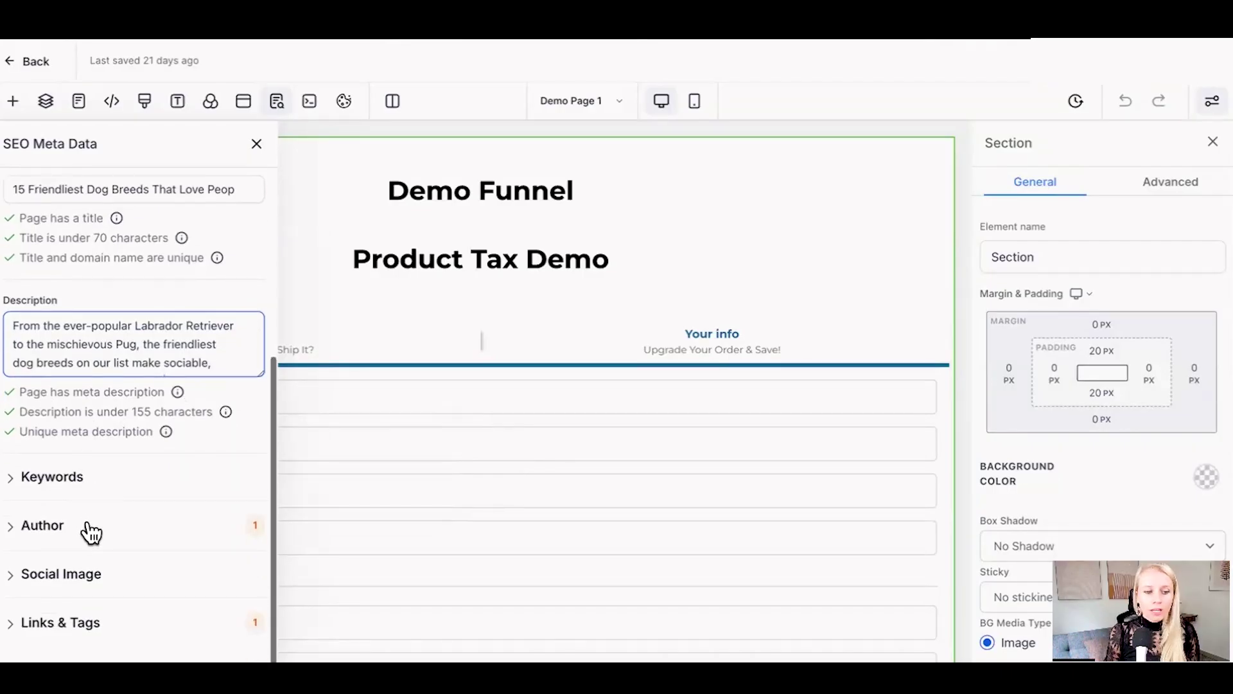
# Step: Enter keywords 'friendliest dog breeds, dog breeds kids friendly, dog breeds, dogs'
pyautogui.click(36, 478)
pyautogui.scroll(-2, 94, 516)
pyautogui.click(64, 450)
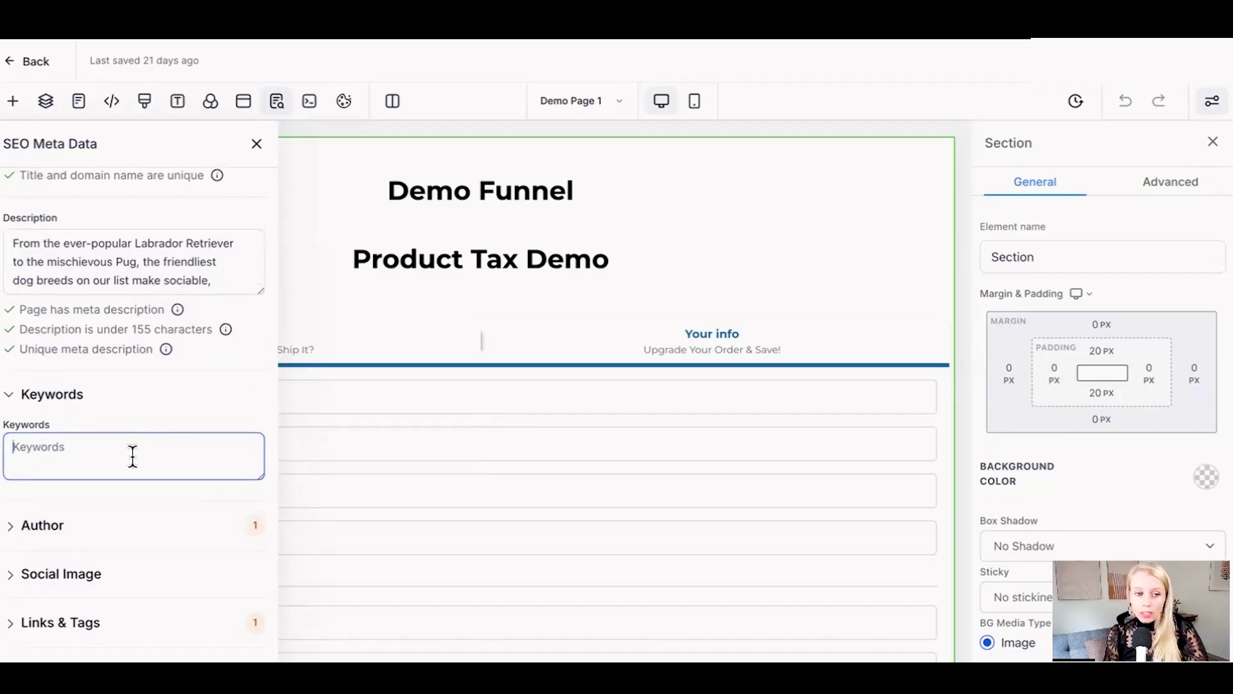
pyautogui.write('friendliest dog breeds, dog breeds kids friendly, dog breeds, dogs')
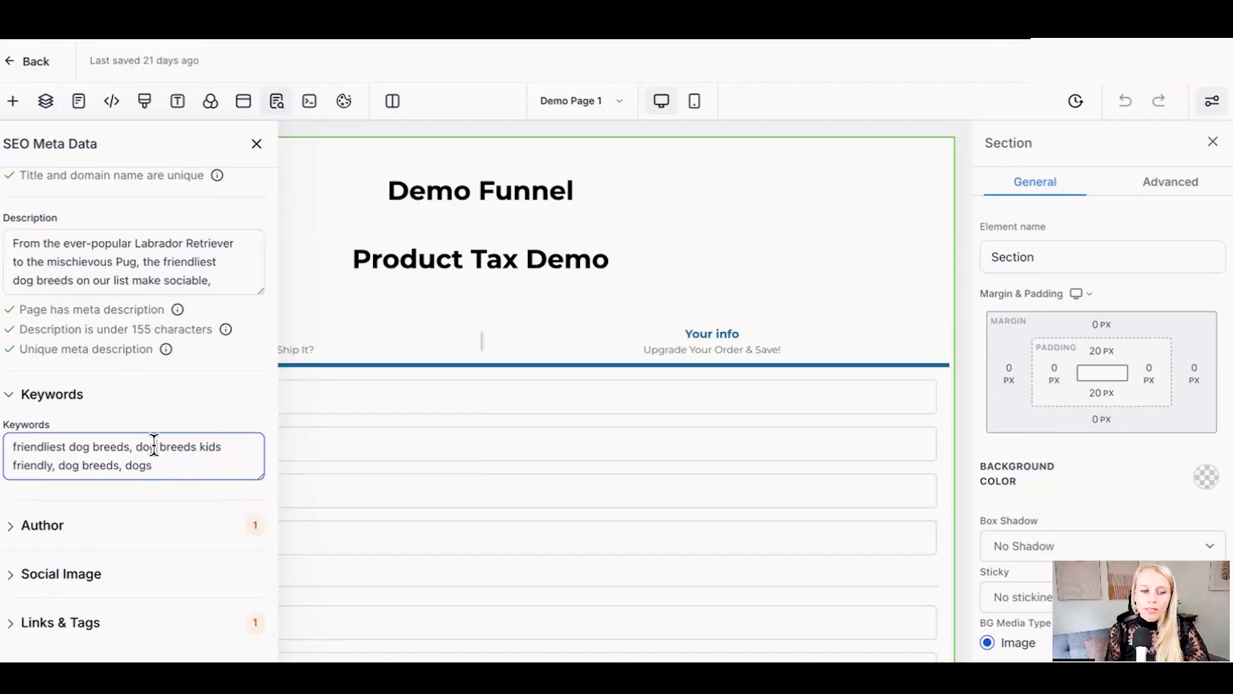
pyautogui.moveTo(136, 446); pyautogui.dragTo(157, 467)
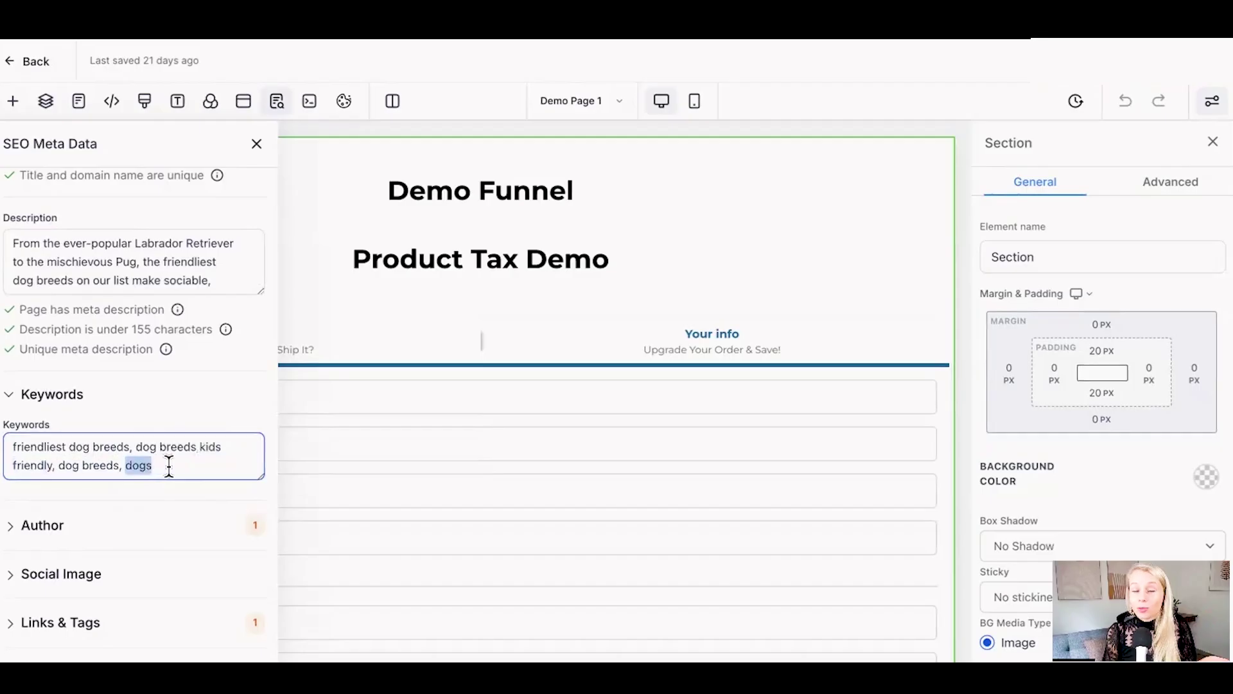
pyautogui.click(169, 467)
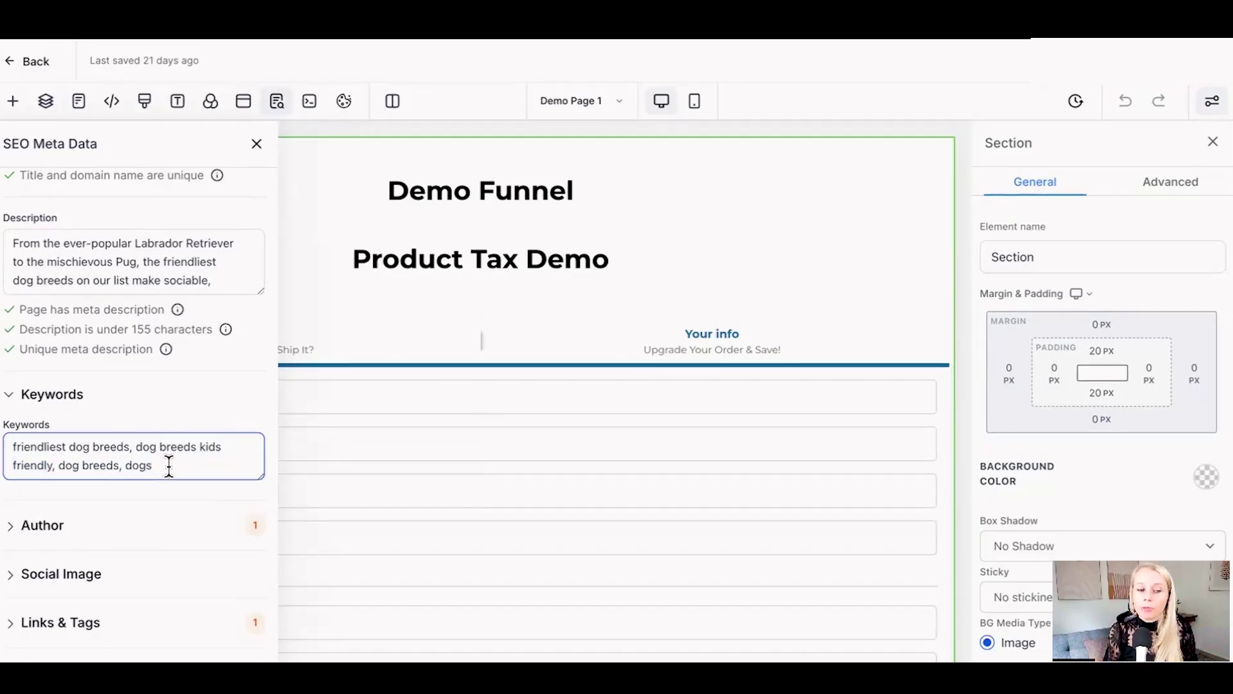
pyautogui.click(145, 525)
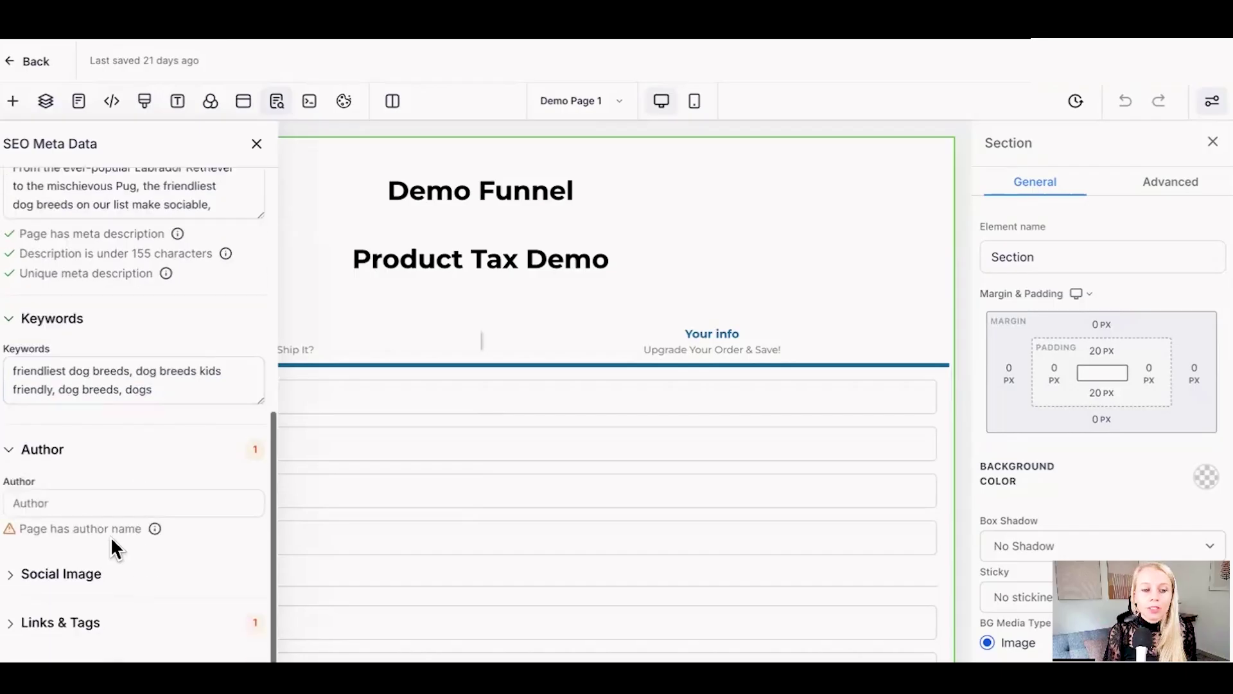
# Step: Paste the author's full name into the Author field and focus the Social Image field
pyautogui.click(64, 503)
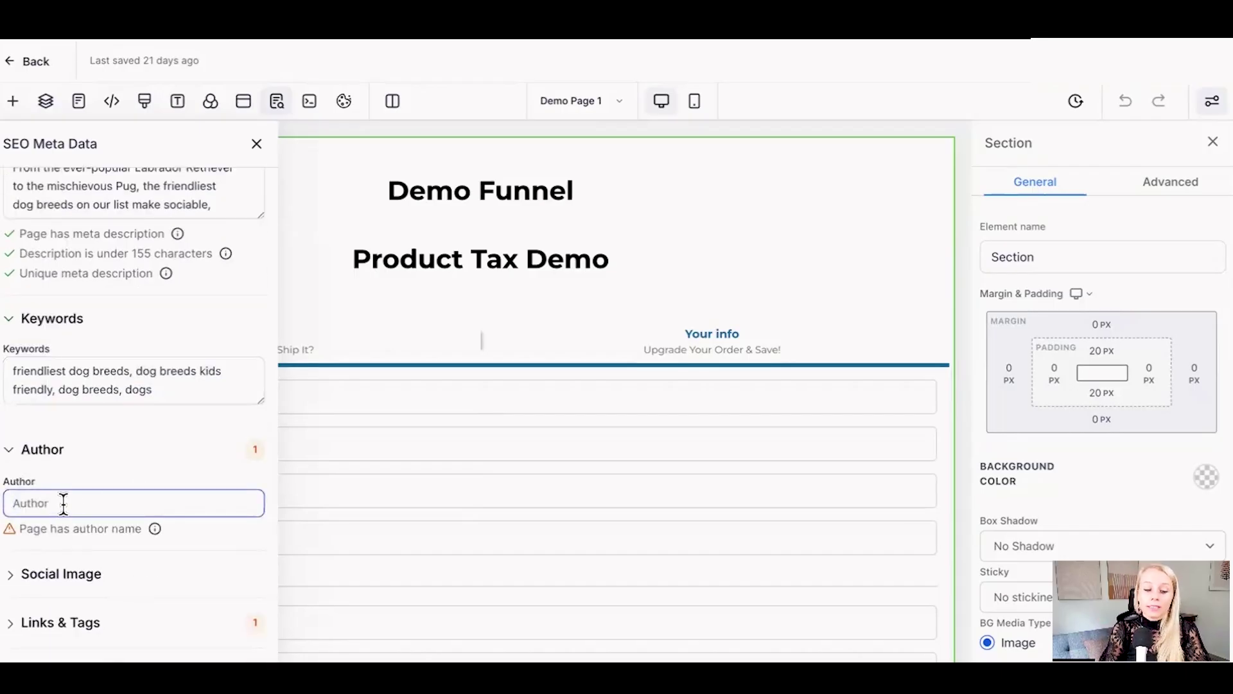
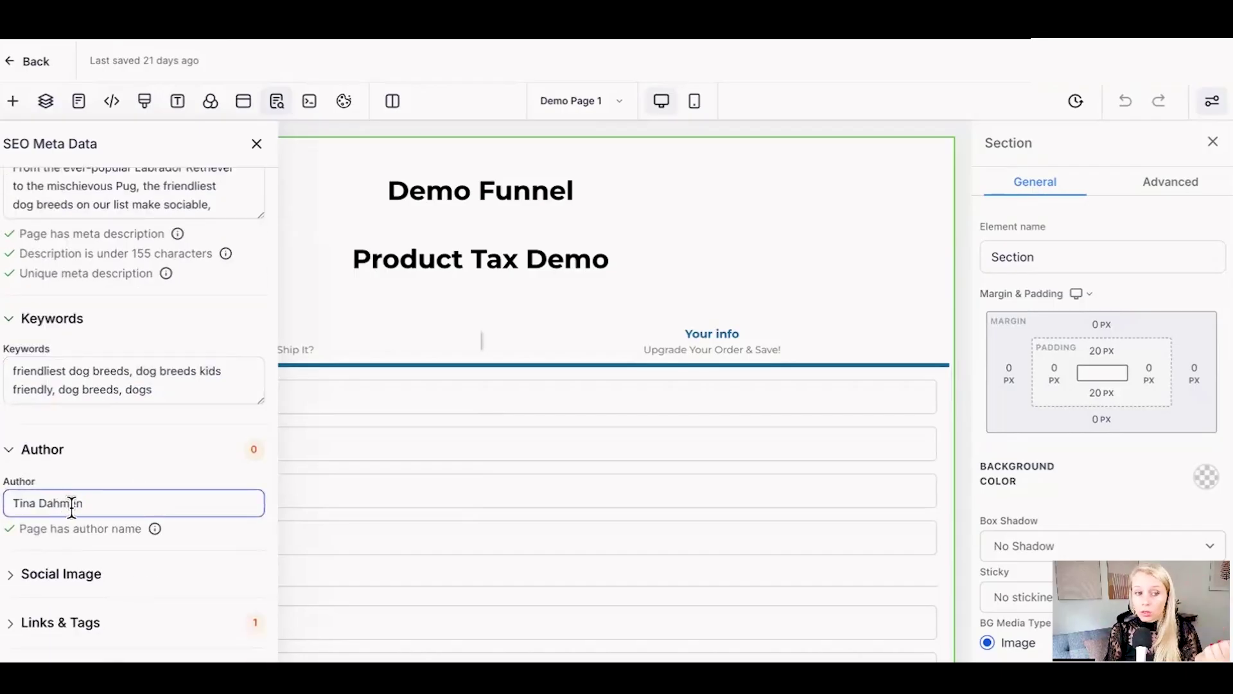
pyautogui.click(97, 573)
pyautogui.scroll(-1, 124, 595)
pyautogui.click(87, 557)
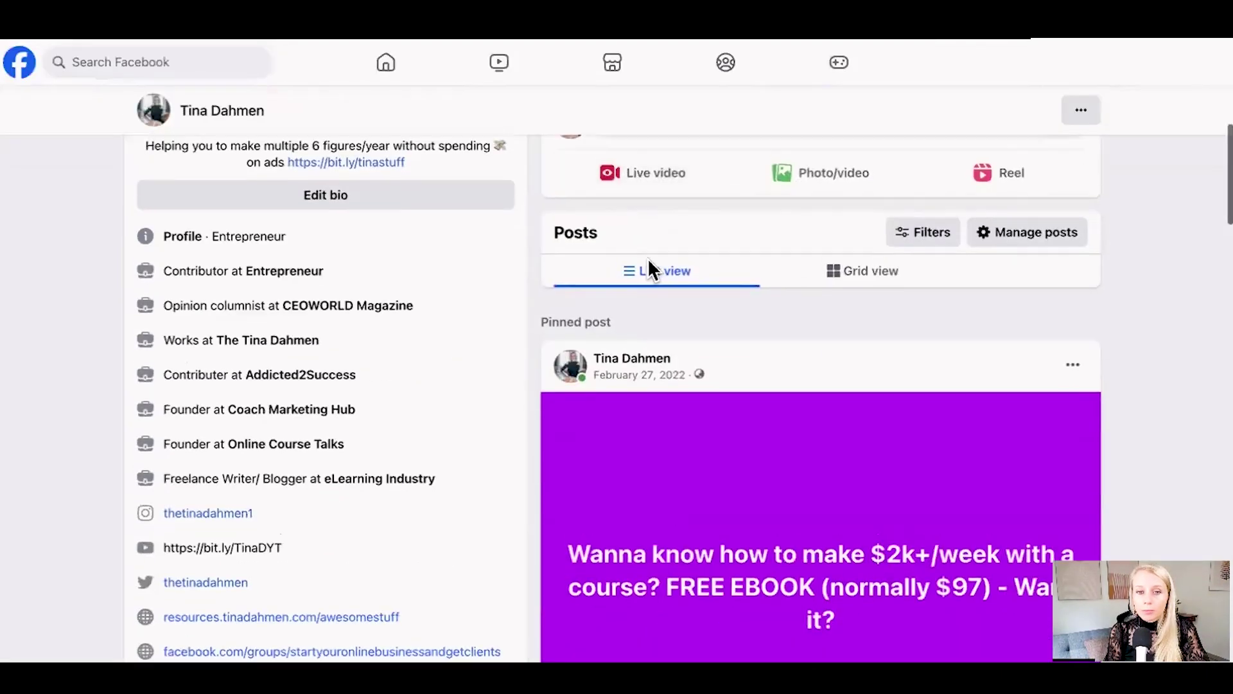
# Step: Paste the entrepreneur.com article link into a new Facebook post to show its preview card
pyautogui.scroll(5, 647, 270)
pyautogui.click(657, 405)
pyautogui.write('https://www.entrepreneur.com/science-technology/how-selling-digital-products-can-revolutionize-your-business/454478')
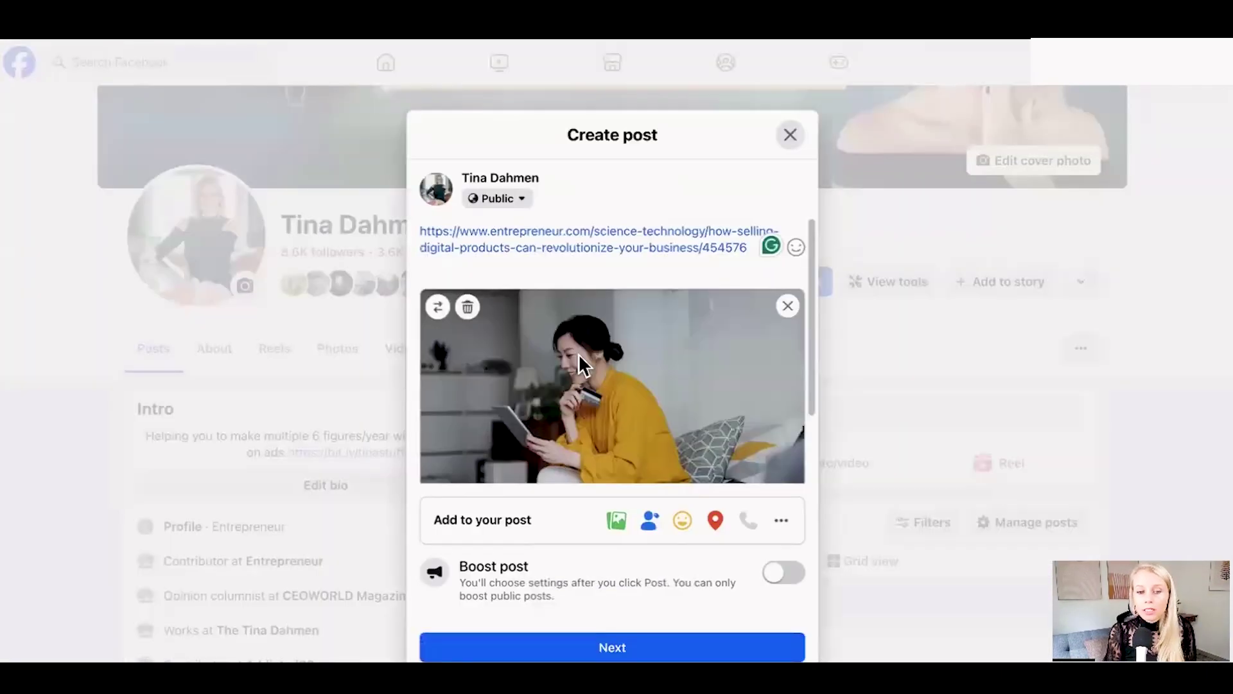
pyautogui.scroll(-2, 582, 406)
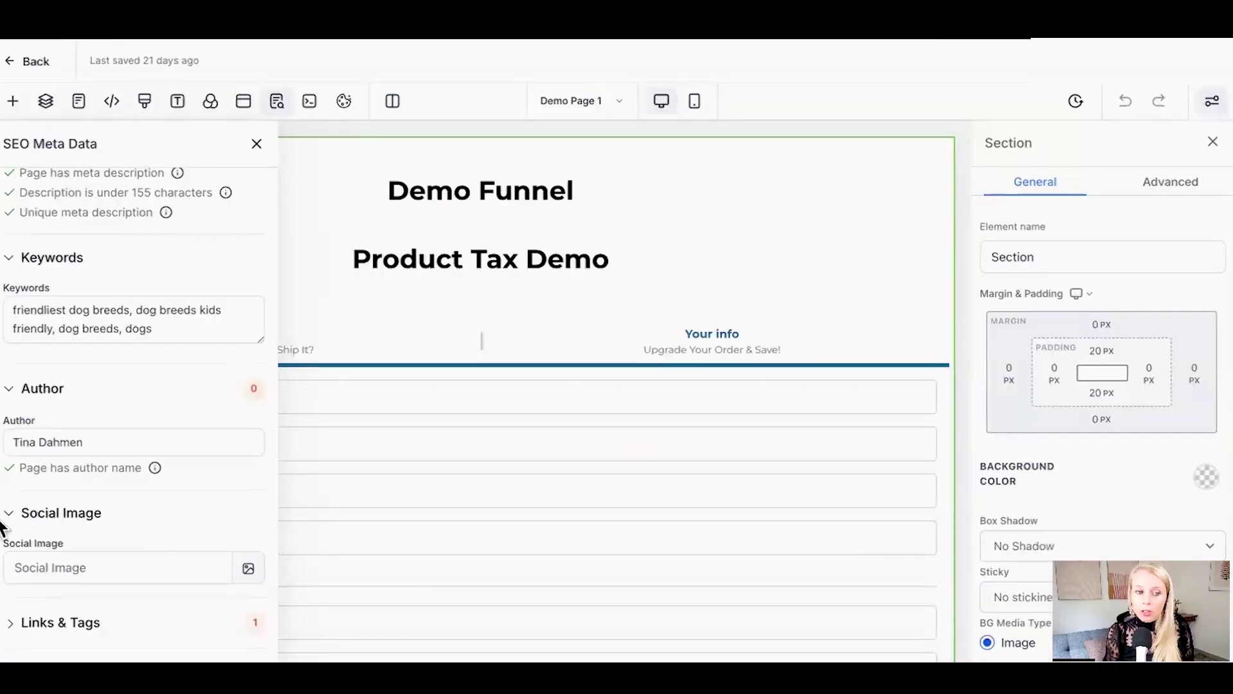
# Step: Expand the Links & Tags section showing custom meta tags and canonical links
pyautogui.click(108, 574)
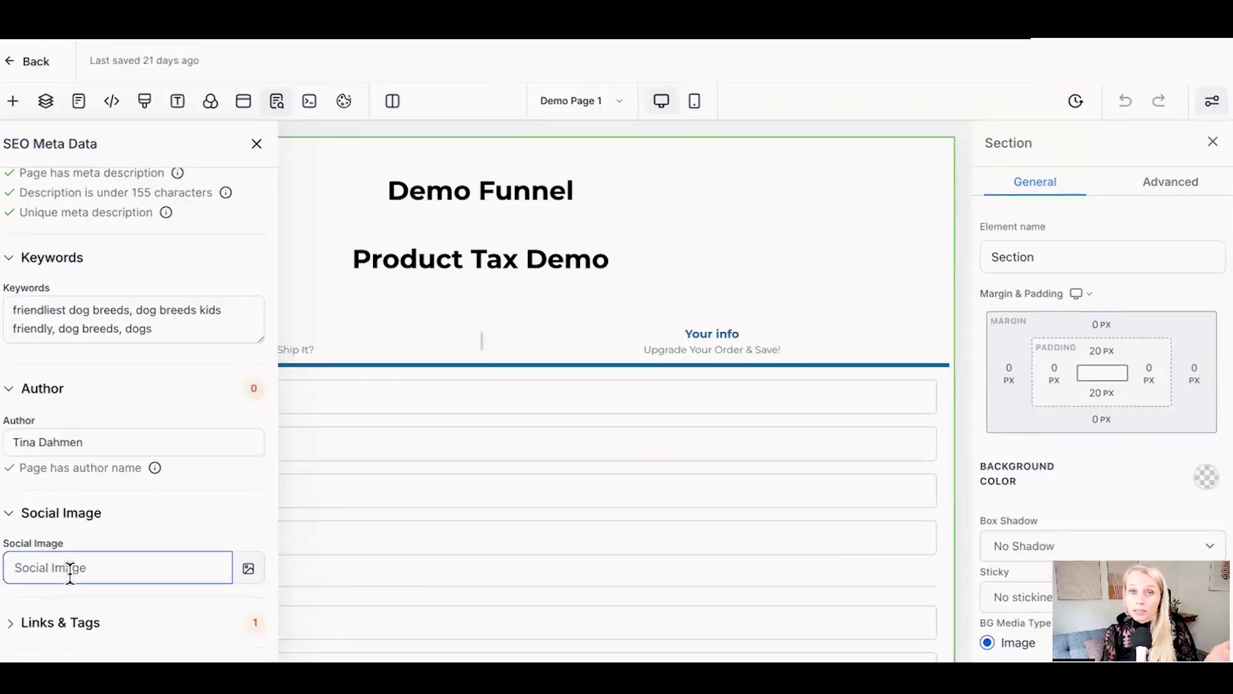
pyautogui.click(60, 623)
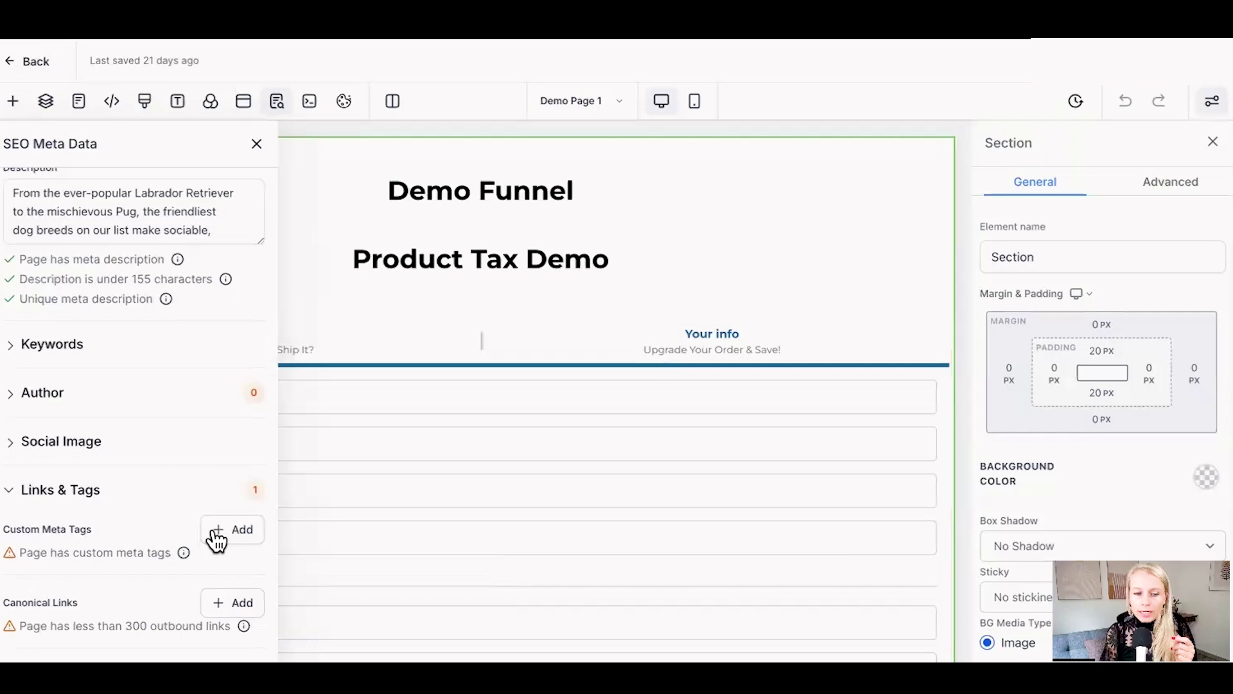
pyautogui.click(220, 541)
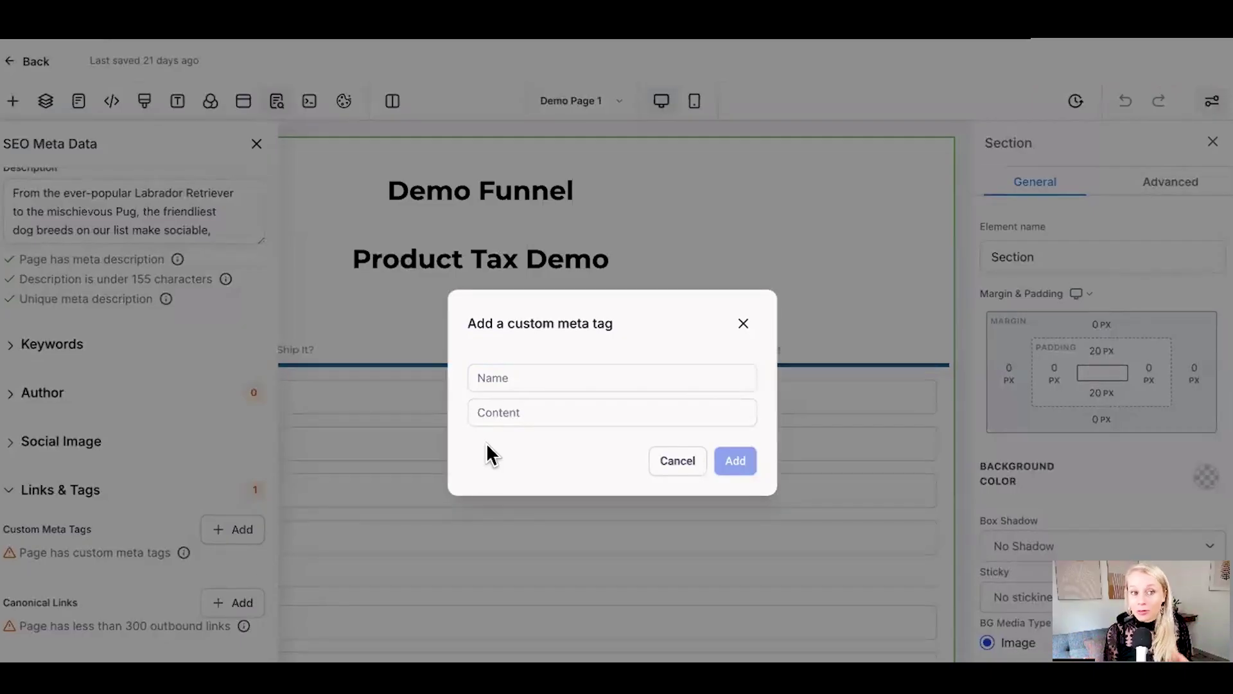
pyautogui.click(470, 380)
pyautogui.write('robots')
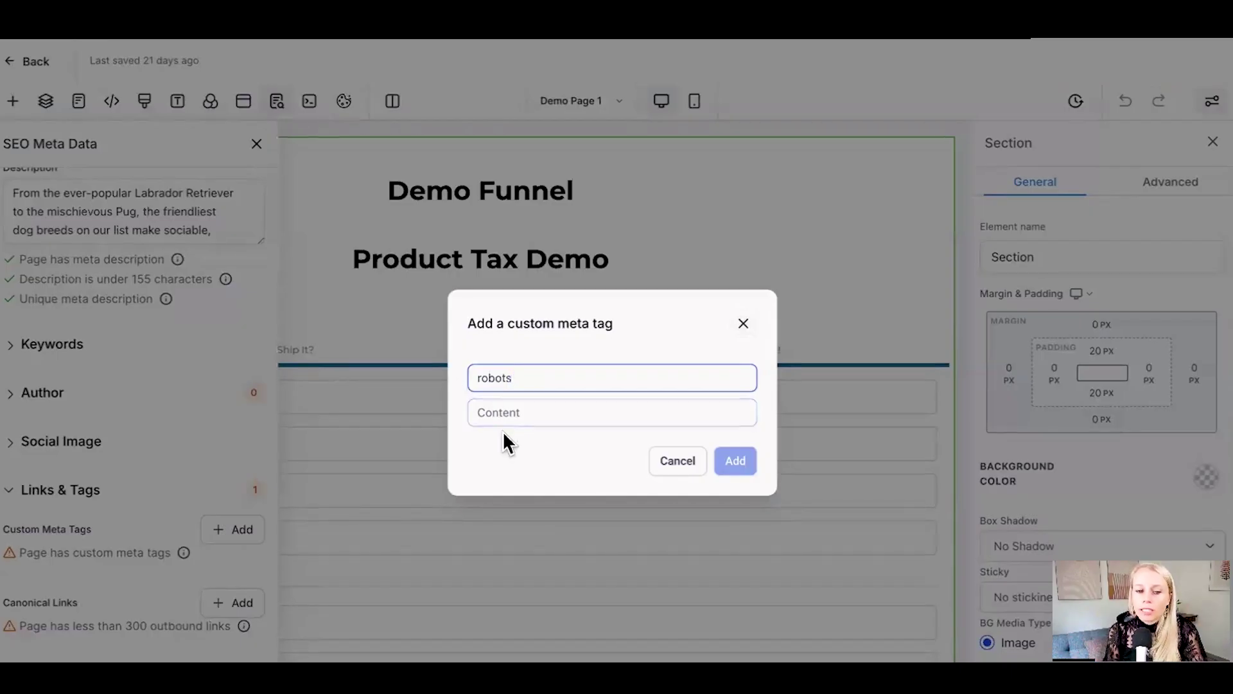
pyautogui.click(487, 412)
pyautogui.write('noindex, nofollow')
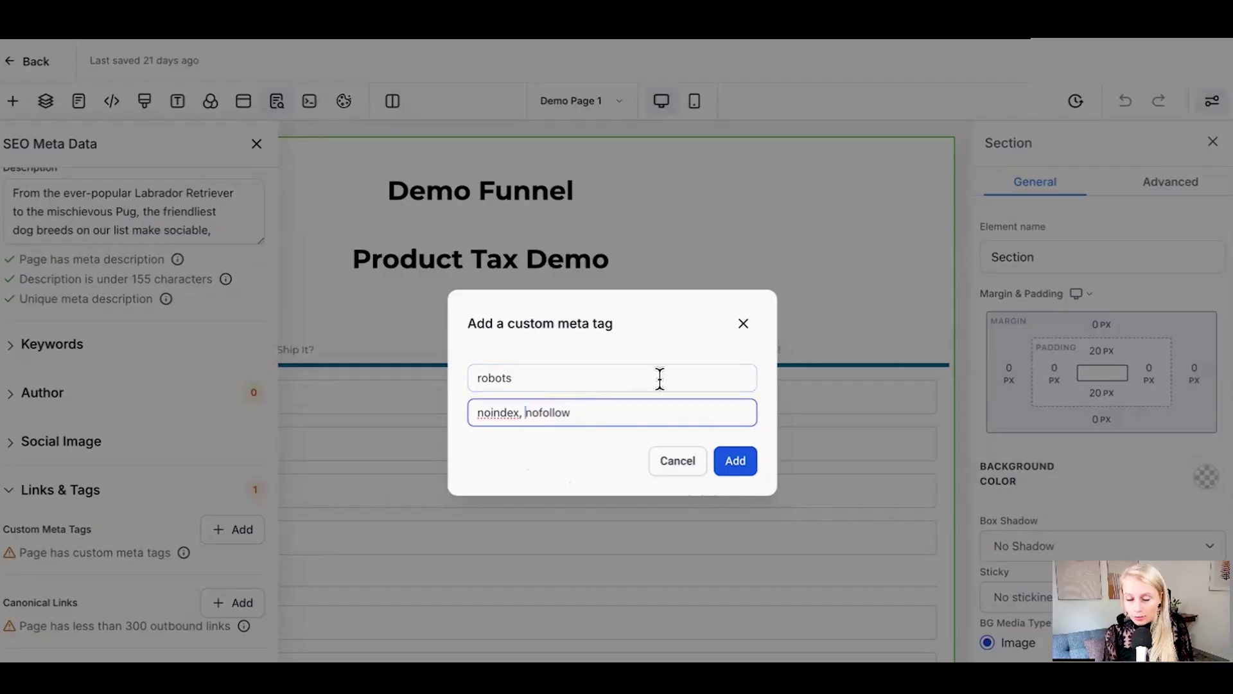
pyautogui.click(779, 316)
pyautogui.moveTo(5, 602); pyautogui.dragTo(78, 615)
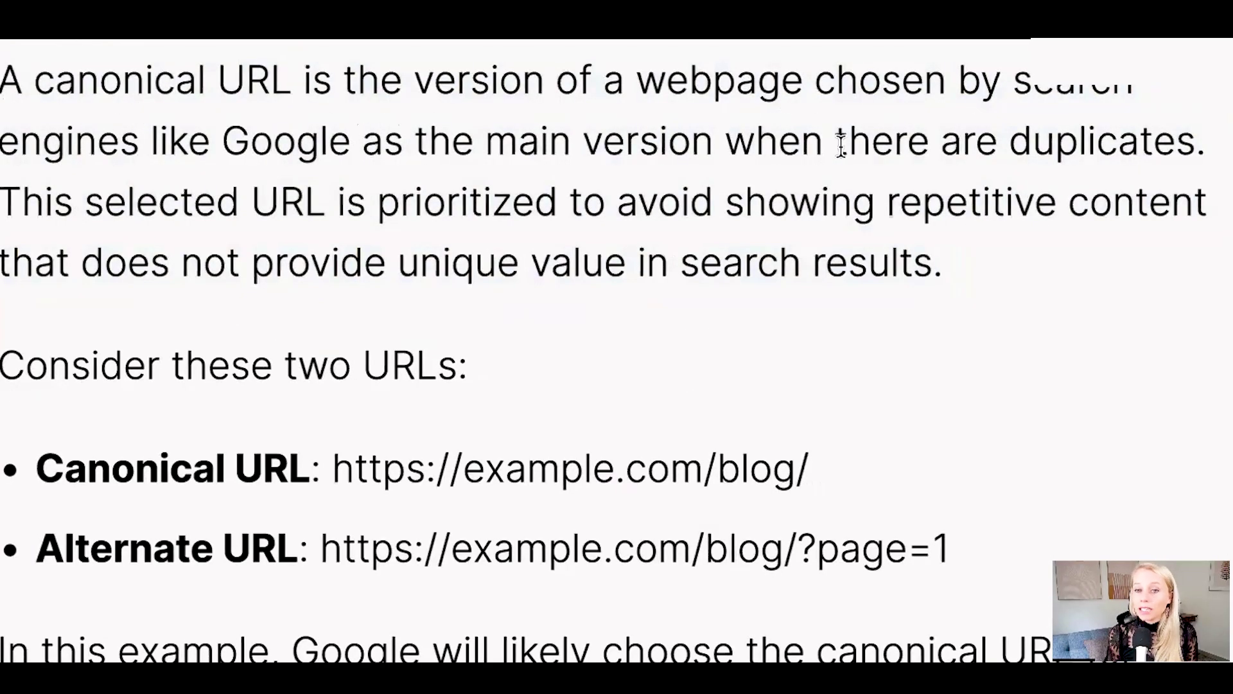
pyautogui.scroll(-2, 366, 366)
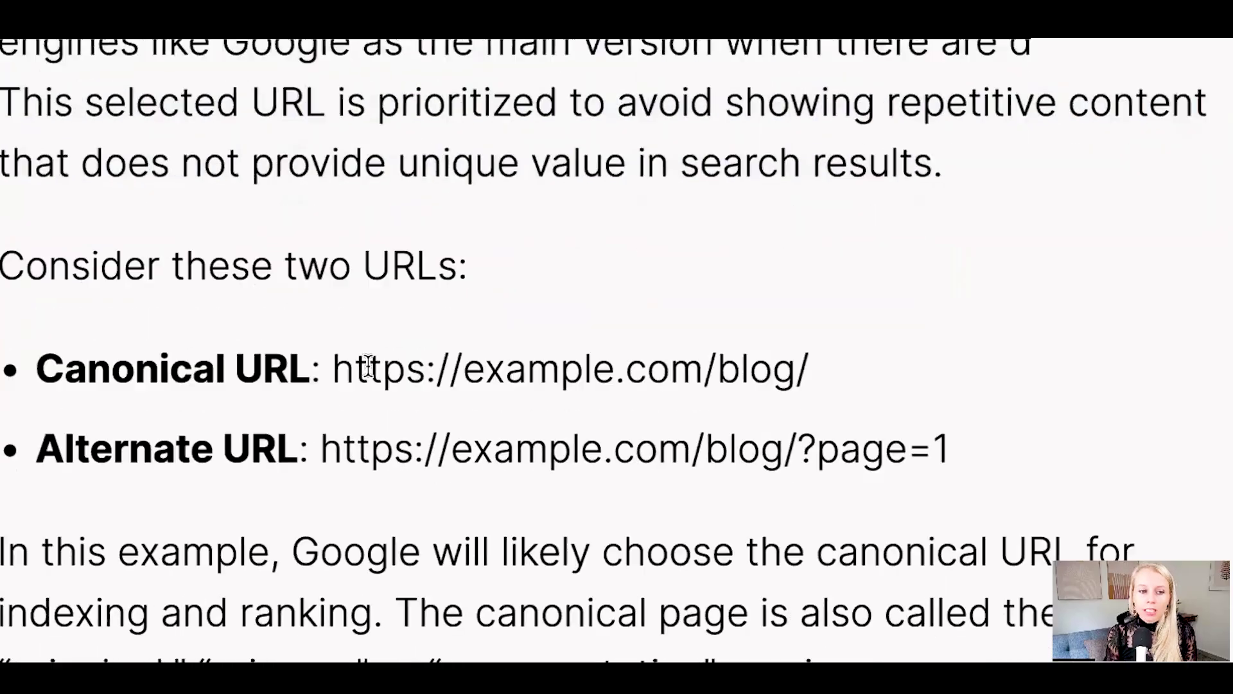
pyautogui.moveTo(334, 369); pyautogui.dragTo(797, 371)
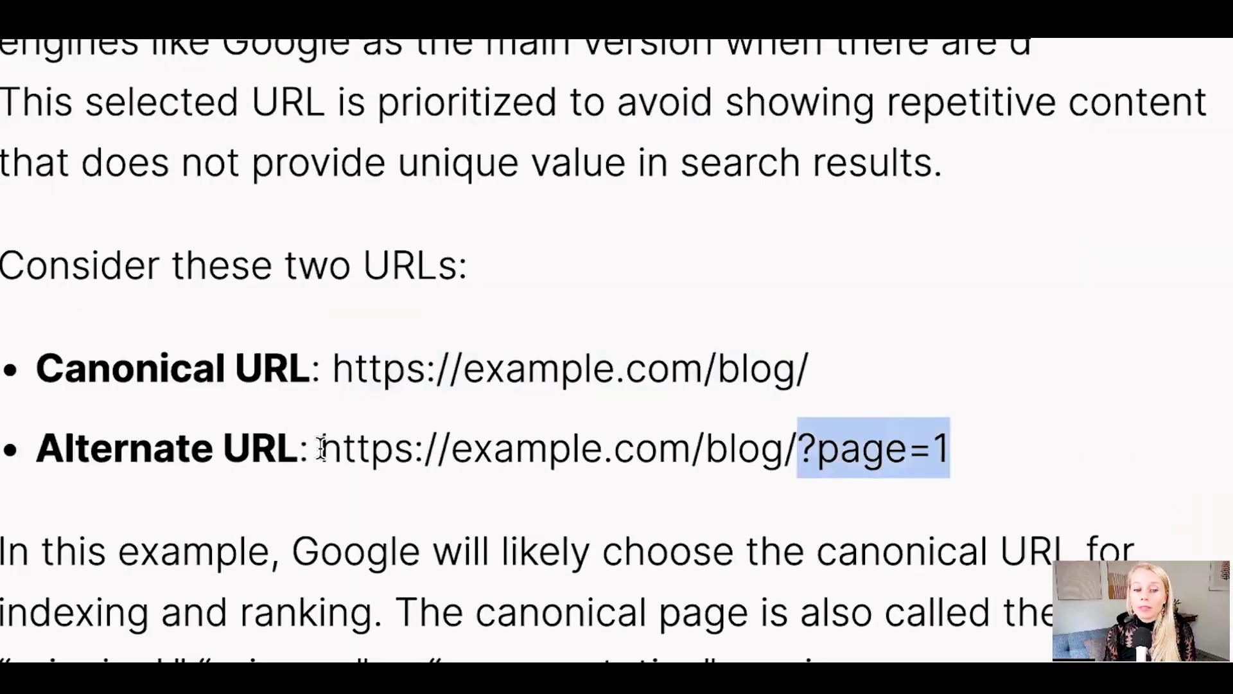
pyautogui.moveTo(322, 446); pyautogui.dragTo(932, 448)
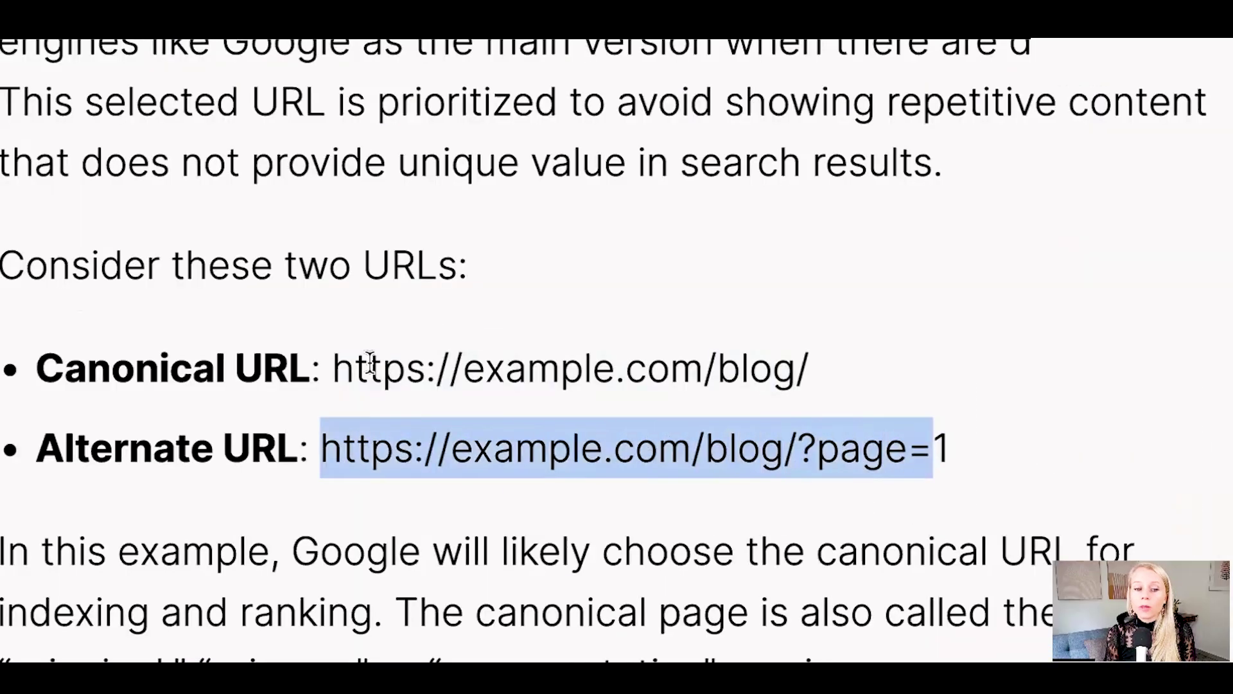
pyautogui.moveTo(336, 370); pyautogui.dragTo(951, 448)
pyautogui.click(527, 452)
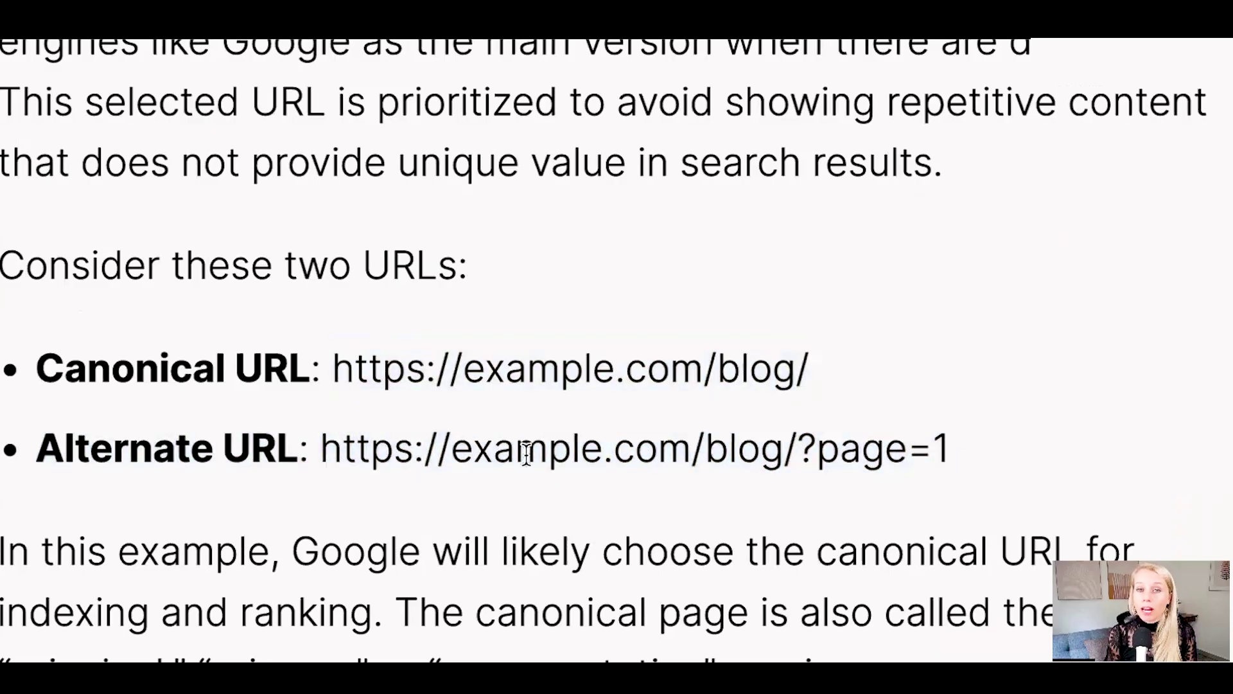
pyautogui.moveTo(334, 370); pyautogui.dragTo(809, 376)
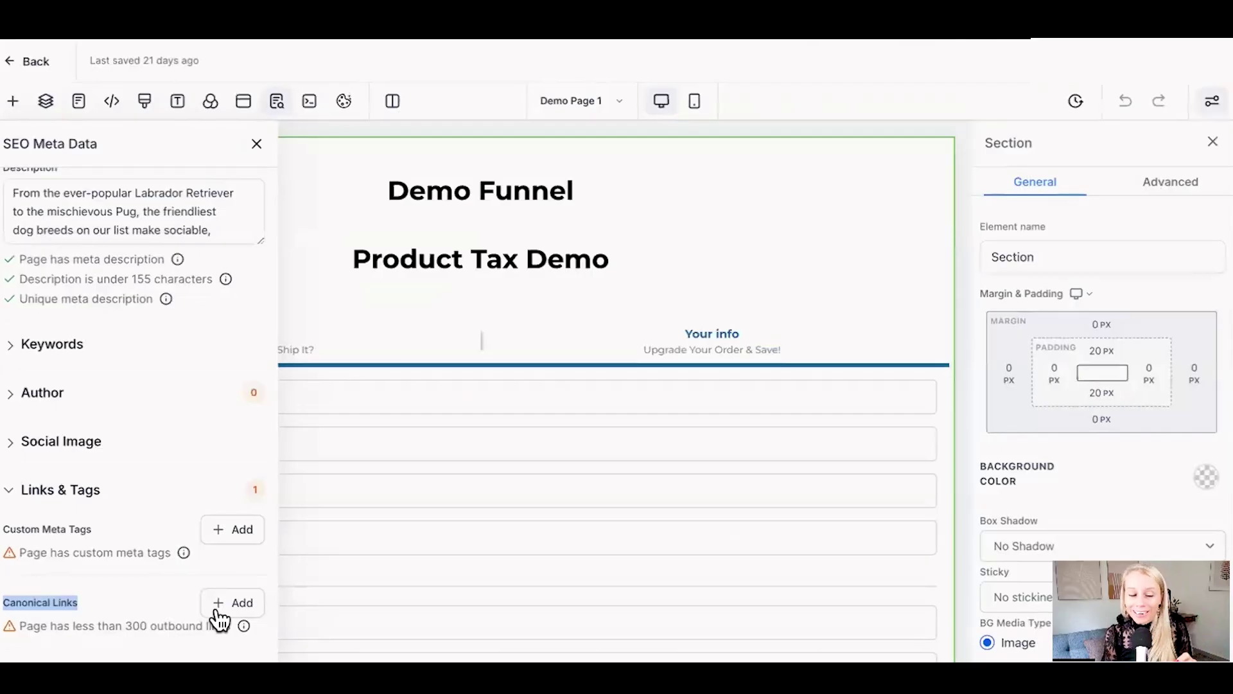
# Step: Open the canonical link form and keep the page language at en - English
pyautogui.click(223, 607)
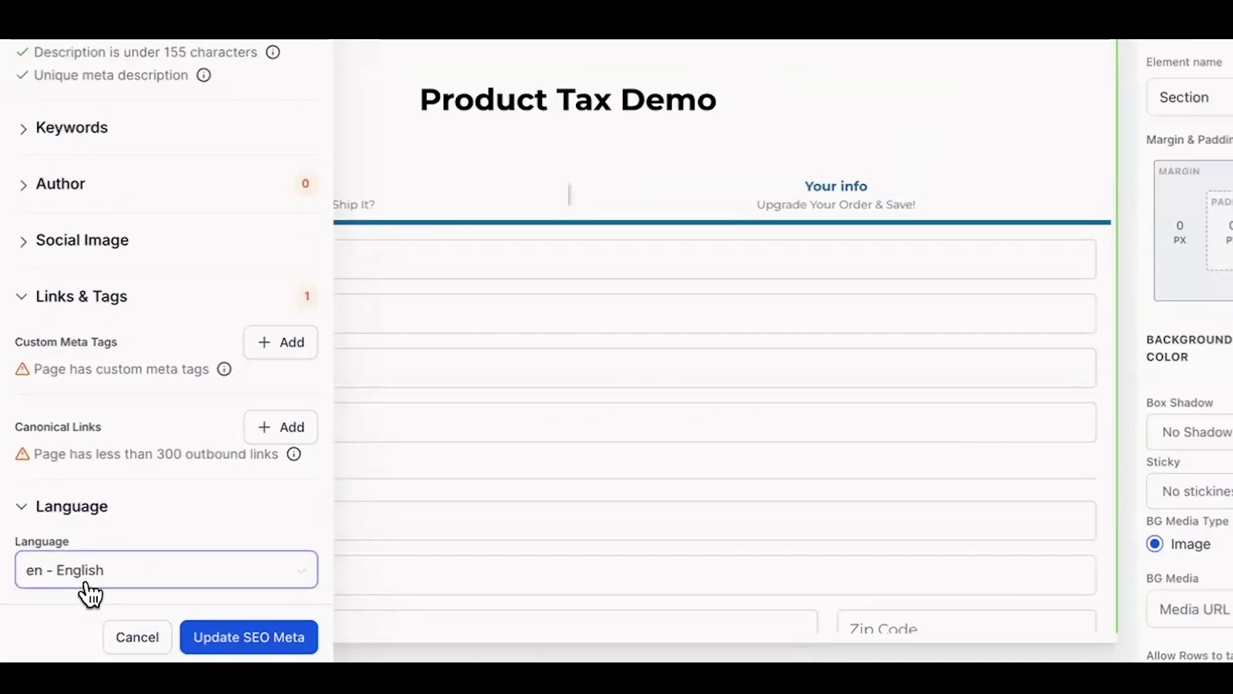
pyautogui.click(90, 578)
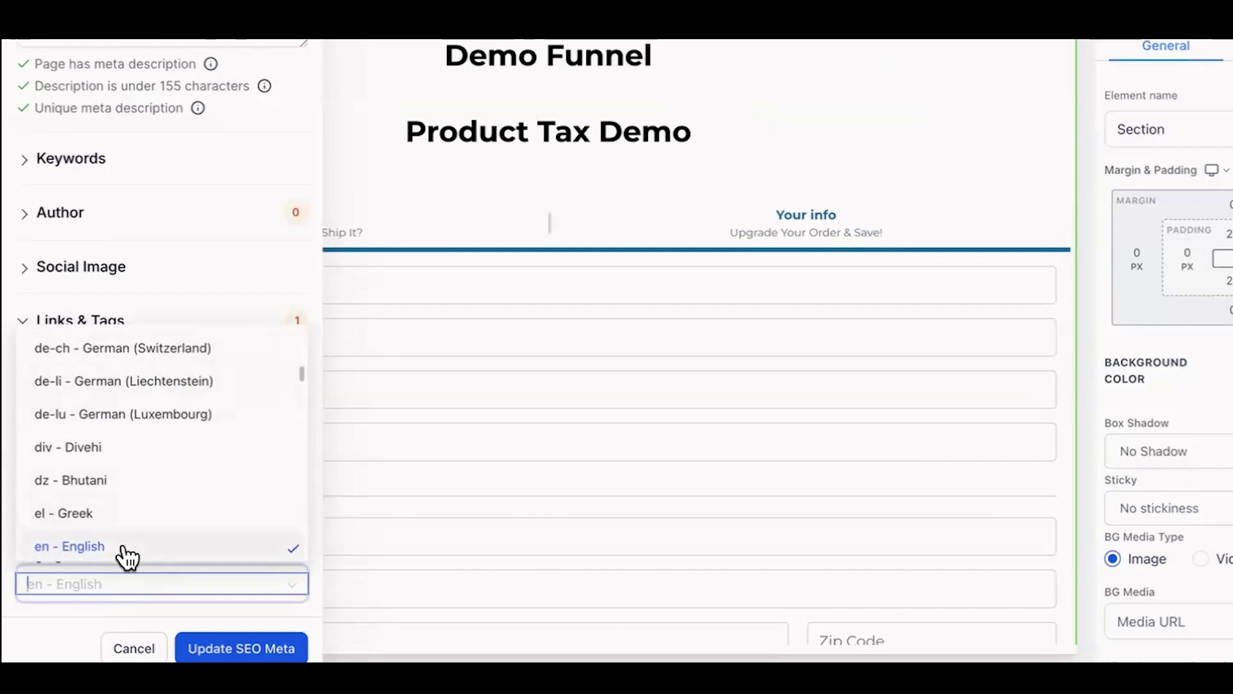
pyautogui.click(128, 554)
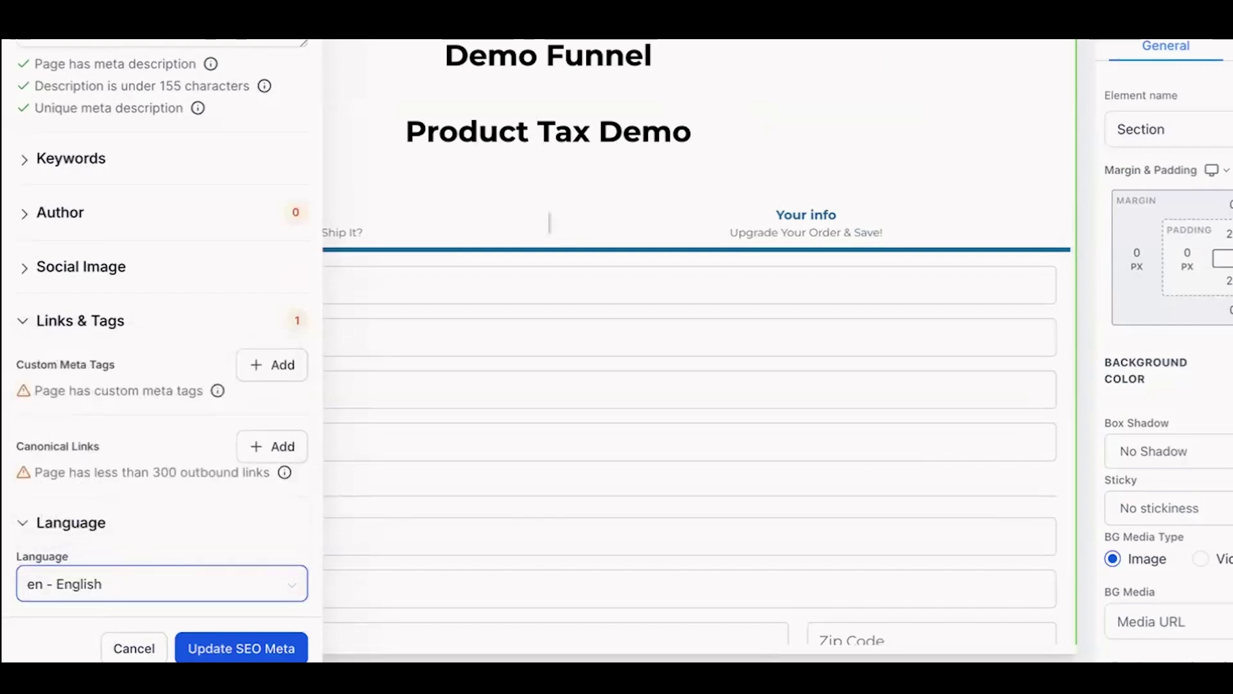